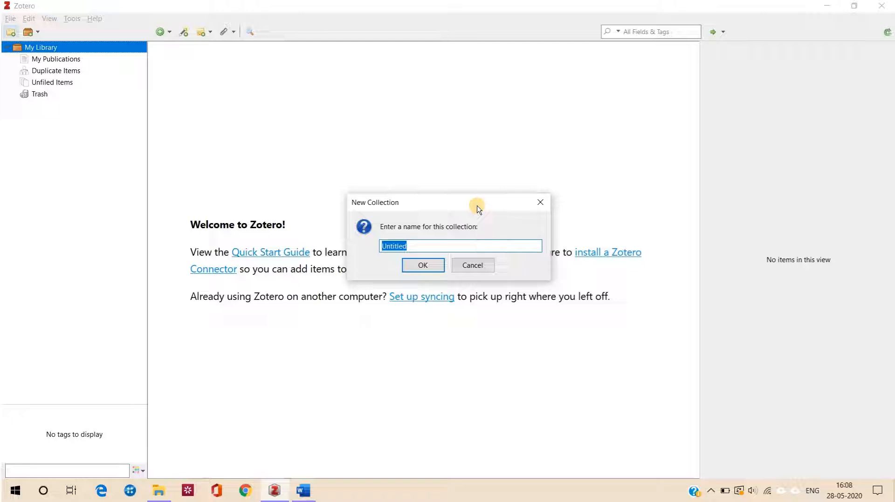
Step: Name the new collection "DVT_medical ICU" and create it in My Library
{"action": "type", "text": "DVT_medical ICU"}
{"action": "left_click", "coordinate": [432, 266]}
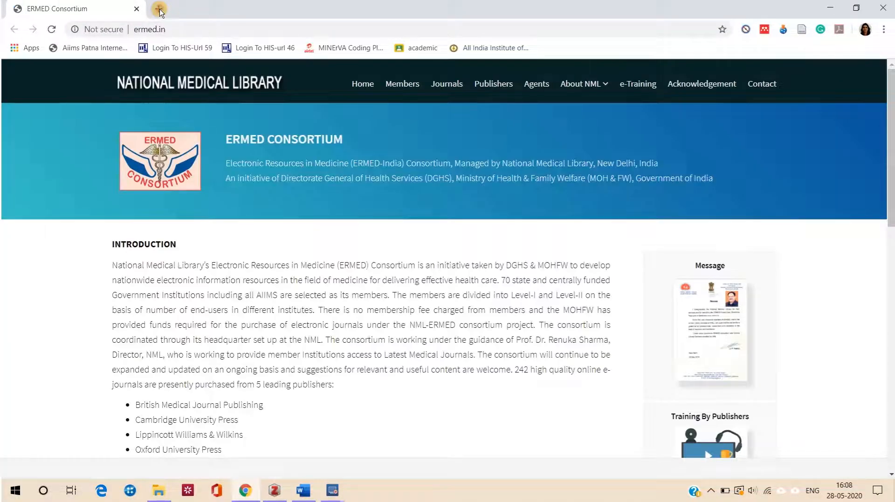
Step: Search the web for Google Scholar in a new browser tab and open its site
{"action": "left_click", "coordinate": [159, 10]}
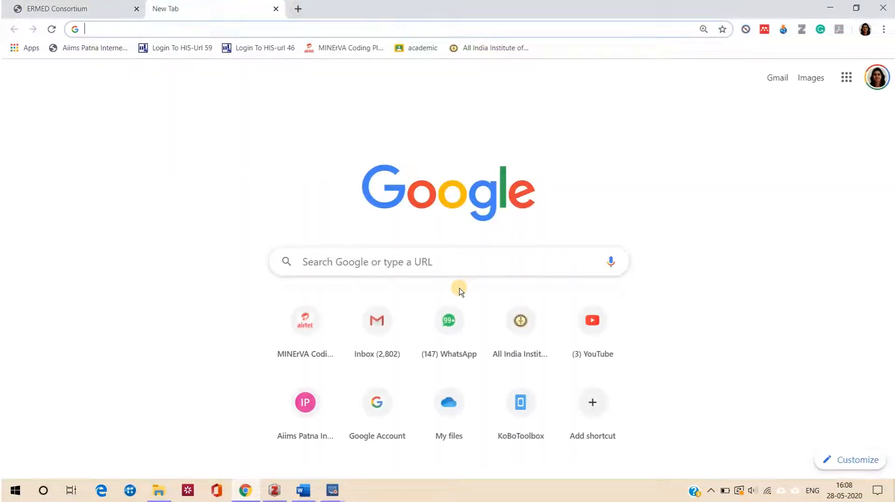
{"action": "left_click", "coordinate": [406, 264]}
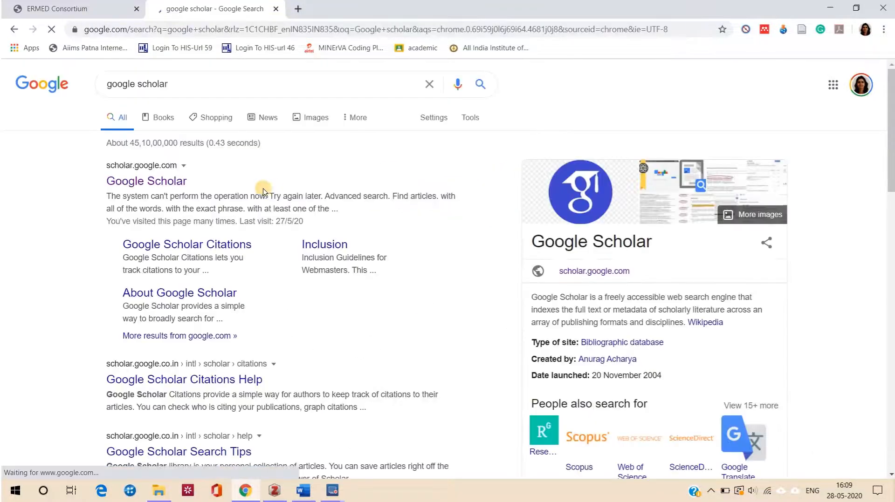
{"action": "left_click", "coordinate": [172, 181]}
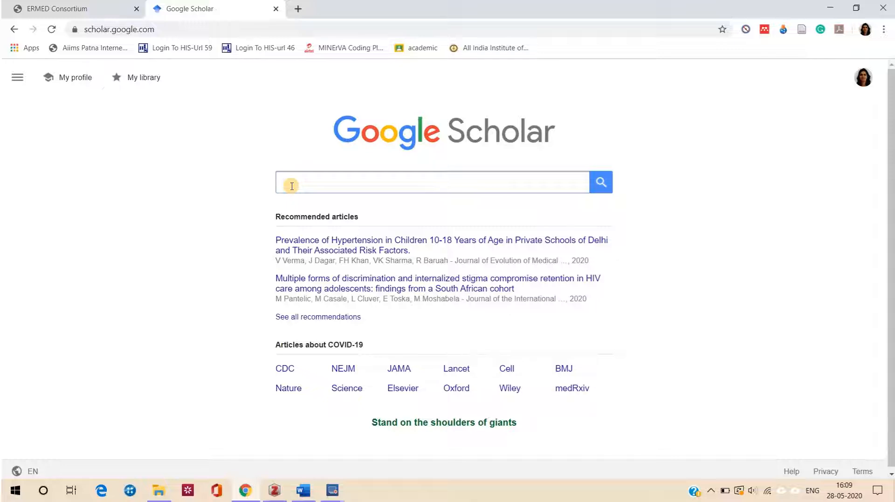
Step: Search Google Scholar for "Incidence of DVT in medical ICU" and limit the results to articles since 2016
{"action": "left_click", "coordinate": [291, 186]}
{"action": "type", "text": "Incide"}
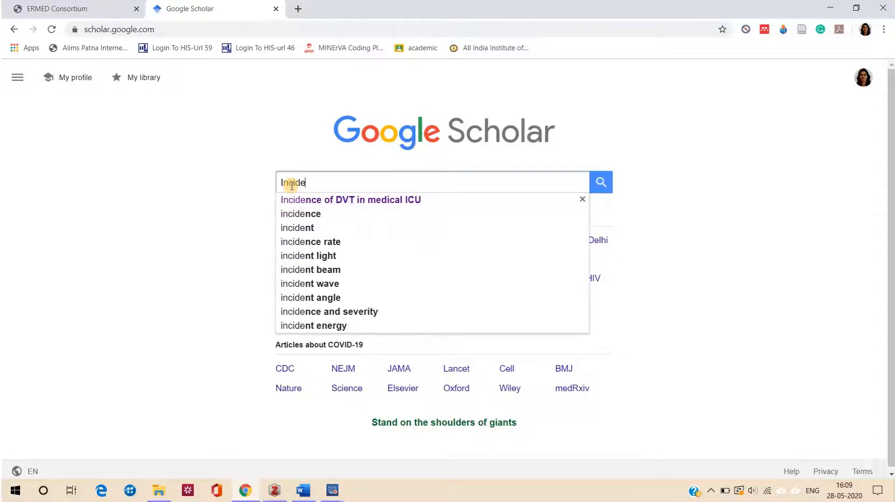
{"action": "type", "text": "nce of DVT in medical ICU"}
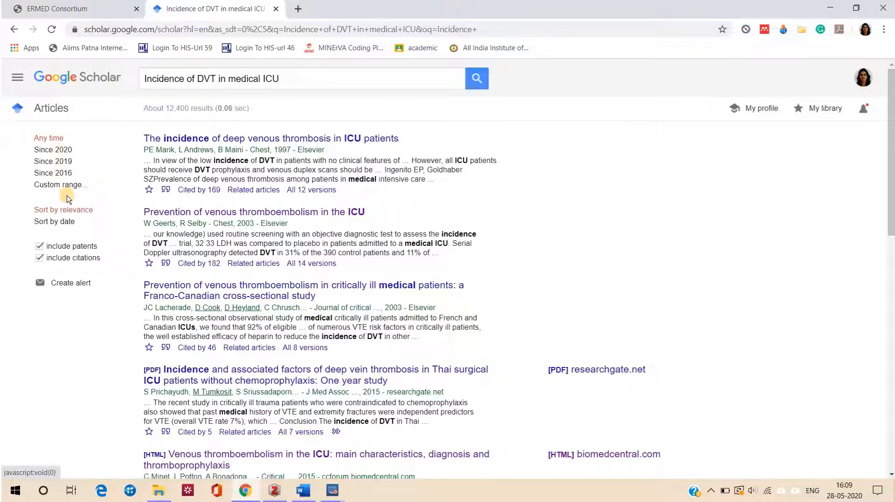
{"action": "left_click", "coordinate": [58, 173]}
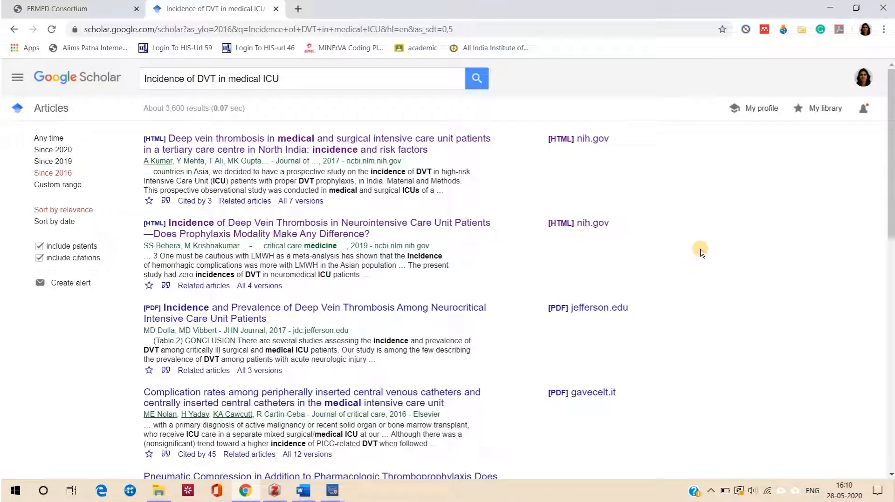
Step: Save the North India tertiary care DVT article from its PubMed Central page to Zotero and check its imported record there
{"action": "left_click", "coordinate": [394, 149]}
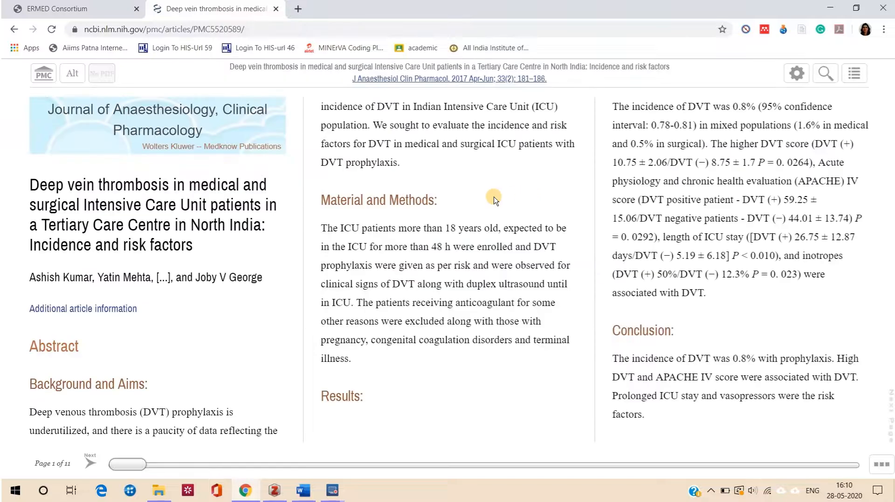
{"action": "left_click", "coordinate": [800, 36]}
{"action": "mouse_move", "coordinate": [276, 490]}
{"action": "left_click", "coordinate": [269, 443]}
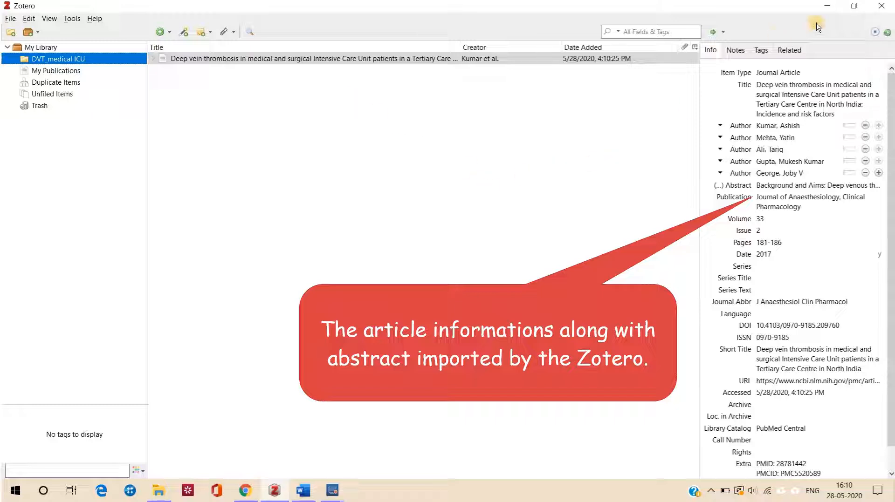
{"action": "left_click", "coordinate": [827, 6]}
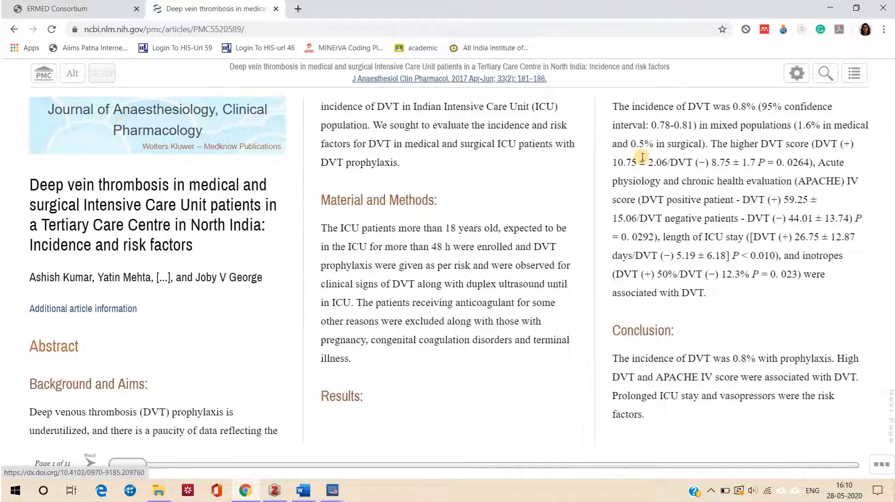
Step: Return to the Scholar results, open the neurointensive care DVT incidence article and save it to Zotero
{"action": "left_click", "coordinate": [12, 30]}
{"action": "left_click", "coordinate": [318, 233]}
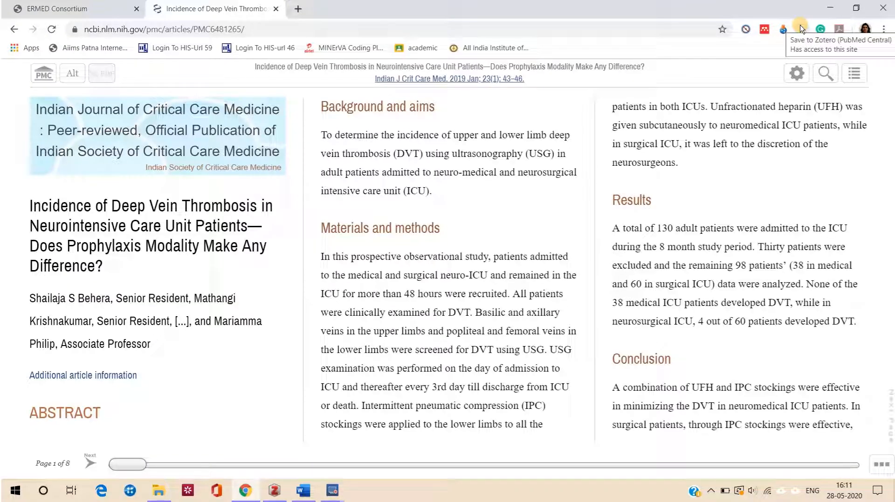
{"action": "left_click", "coordinate": [801, 29]}
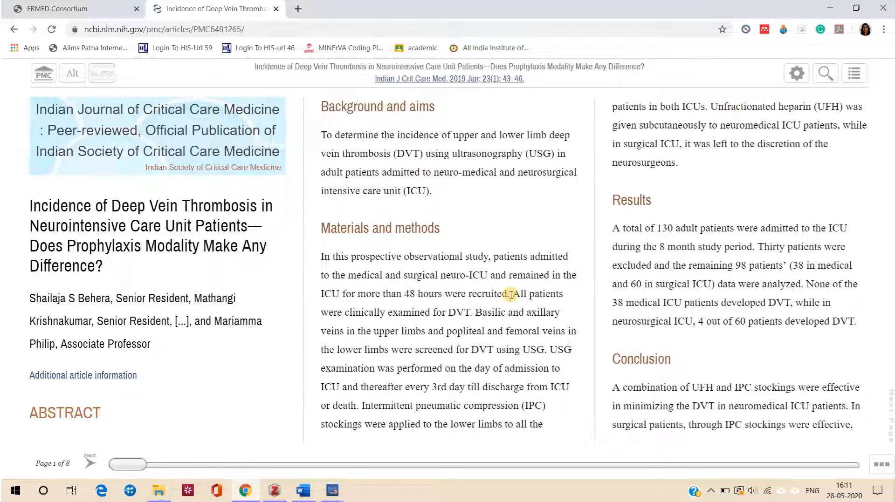
Step: Switch to Zotero and expand both saved articles to examine their attachments, then return to the browser
{"action": "mouse_move", "coordinate": [272, 497]}
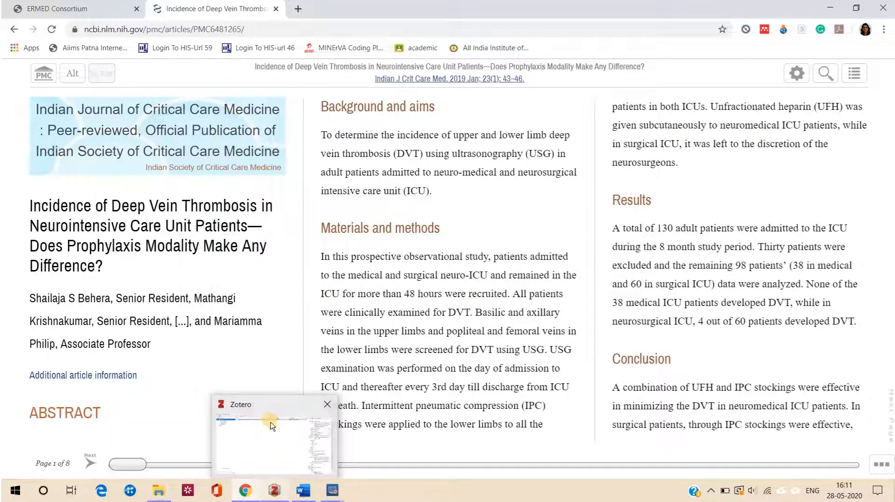
{"action": "left_click", "coordinate": [270, 422]}
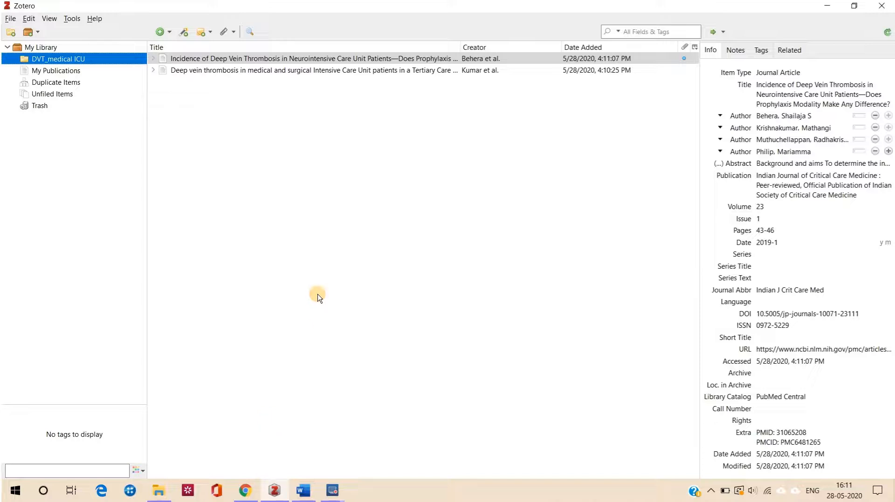
{"action": "left_click", "coordinate": [154, 70]}
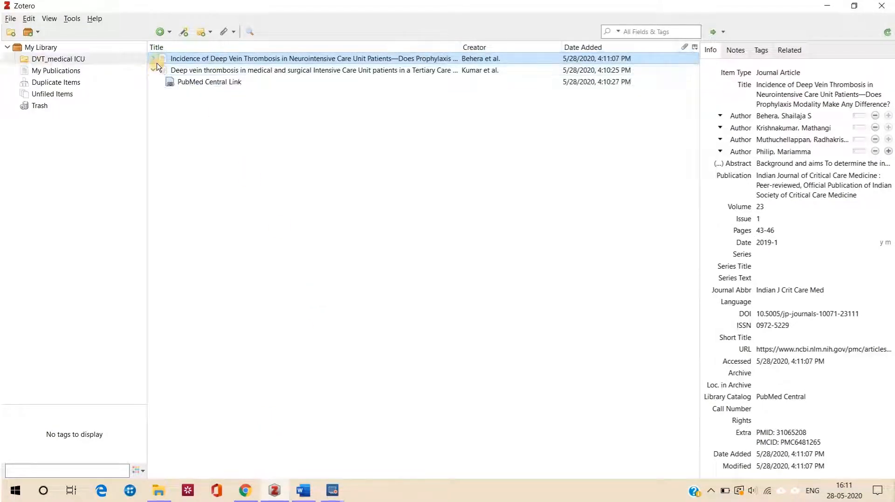
{"action": "left_click", "coordinate": [153, 59]}
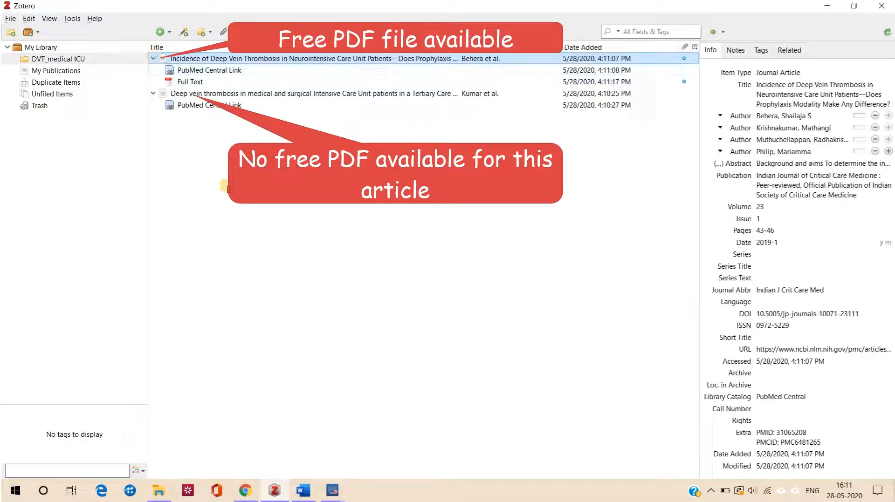
{"action": "left_click", "coordinate": [823, 10]}
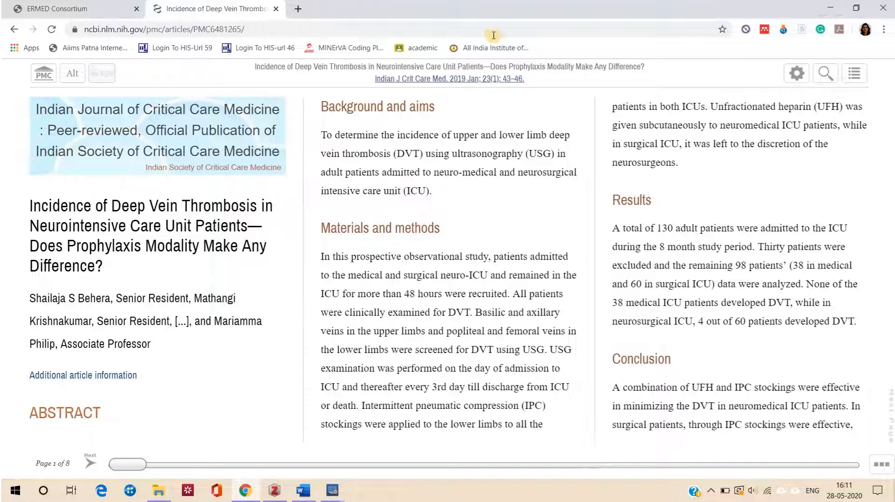
Step: Save the ScienceDirect article on central venous catheter complication rates to the DVT_medical ICU collection and check its record in Zotero
{"action": "left_click", "coordinate": [14, 30]}
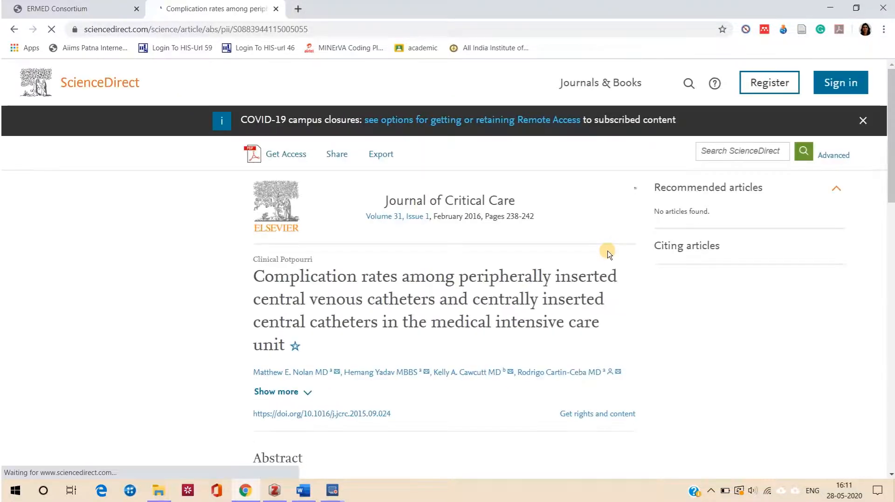
{"action": "left_click", "coordinate": [802, 36]}
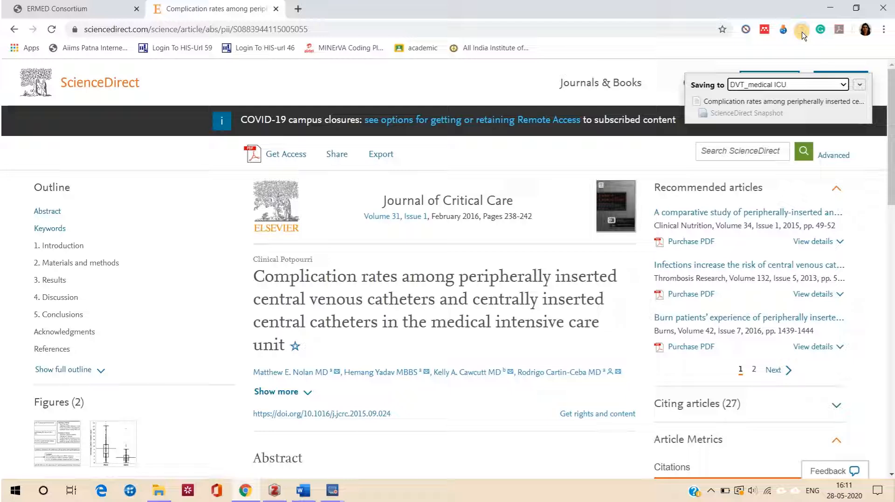
{"action": "mouse_move", "coordinate": [274, 491]}
{"action": "left_click", "coordinate": [266, 445]}
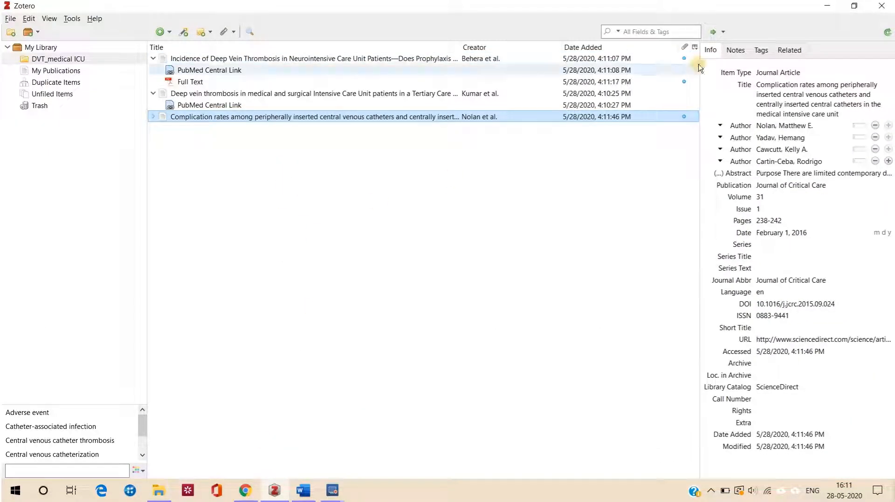
{"action": "left_click", "coordinate": [826, 10]}
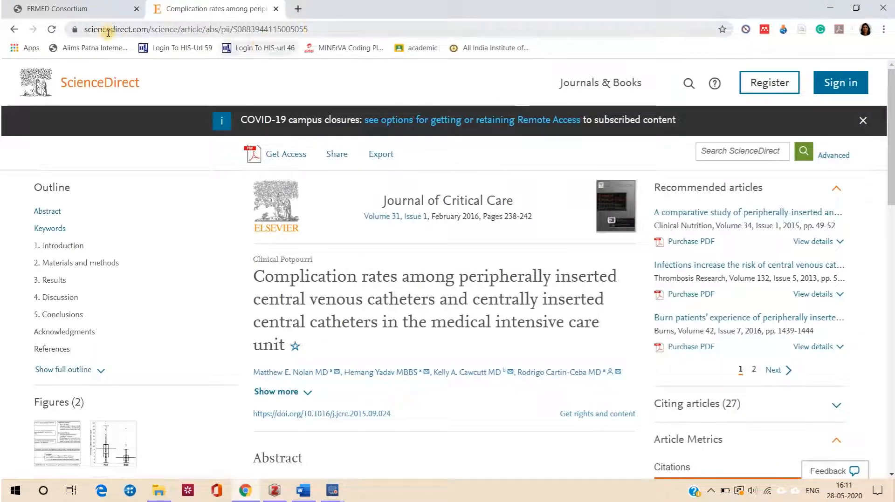
Step: Go back to the Scholar results, search the web for "pubmed" in a new browser tab and open the PubMed site
{"action": "left_click", "coordinate": [13, 30]}
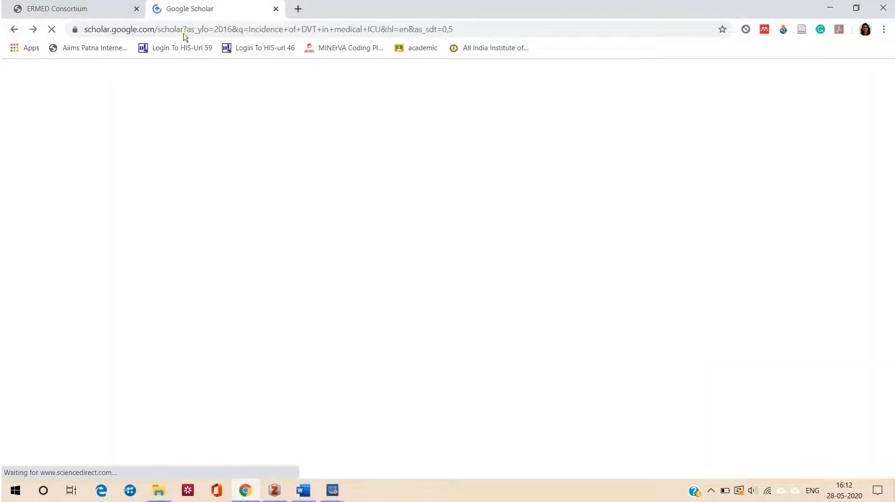
{"action": "left_click", "coordinate": [298, 10]}
{"action": "left_click", "coordinate": [333, 262]}
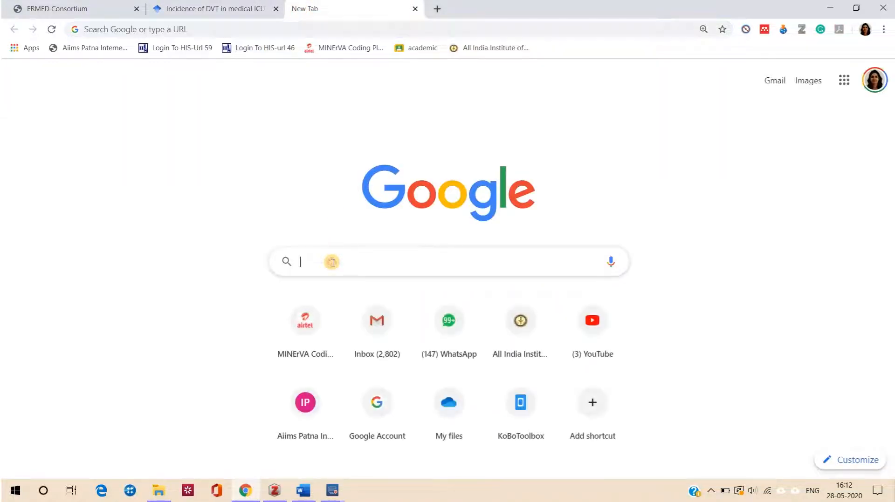
{"action": "type", "text": "pubmed"}
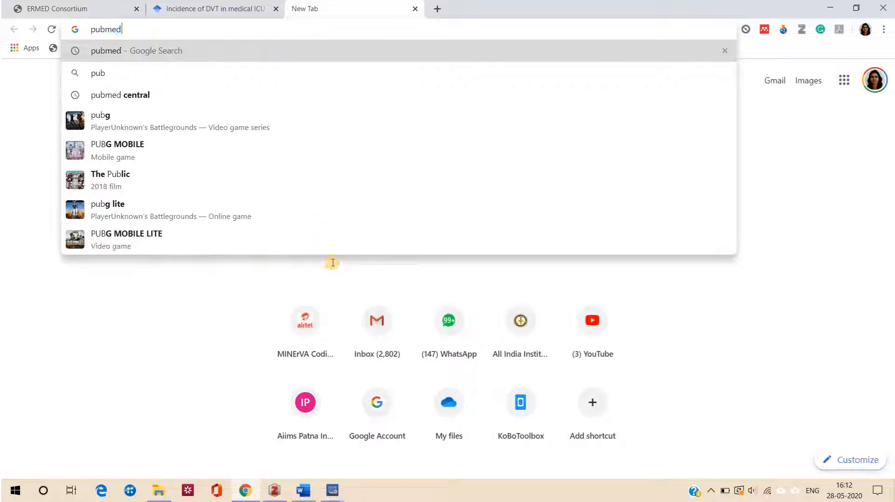
{"action": "key", "text": "Return"}
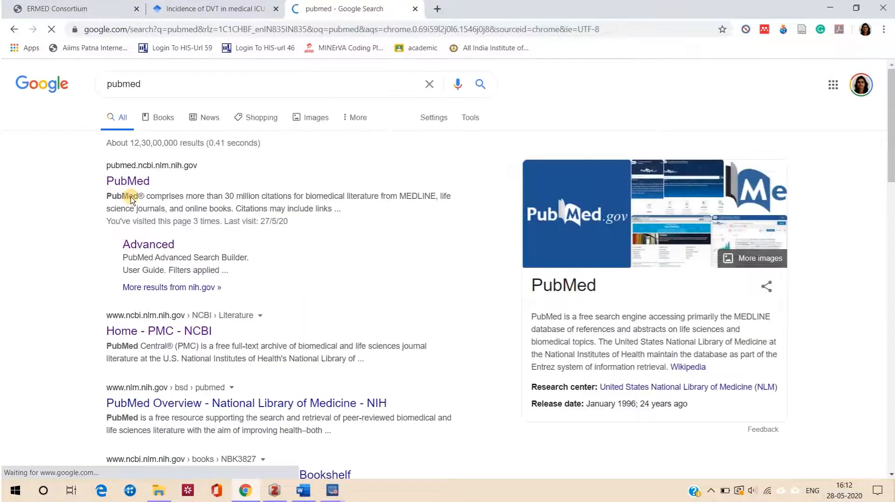
{"action": "left_click", "coordinate": [132, 182]}
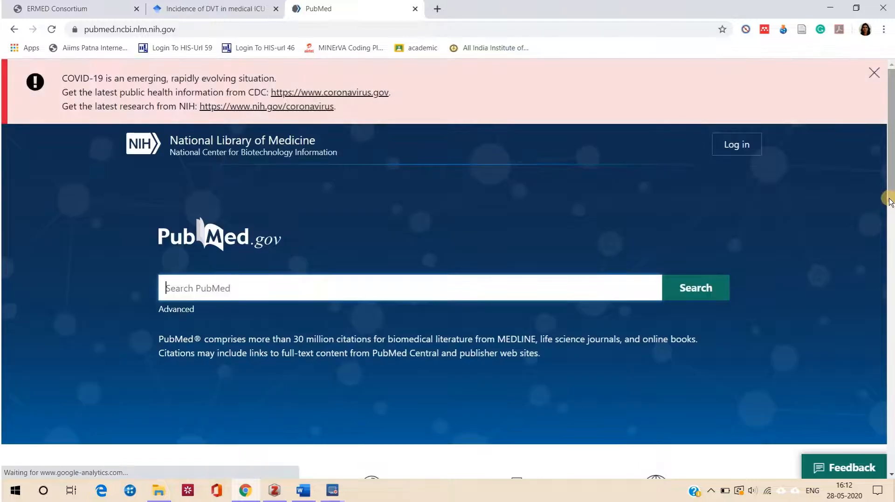
Step: Open PubMed's MeSH Database and search it for "deep vein thrombosis"
{"action": "left_click_drag", "start_coordinate": [890, 197], "coordinate": [892, 245]}
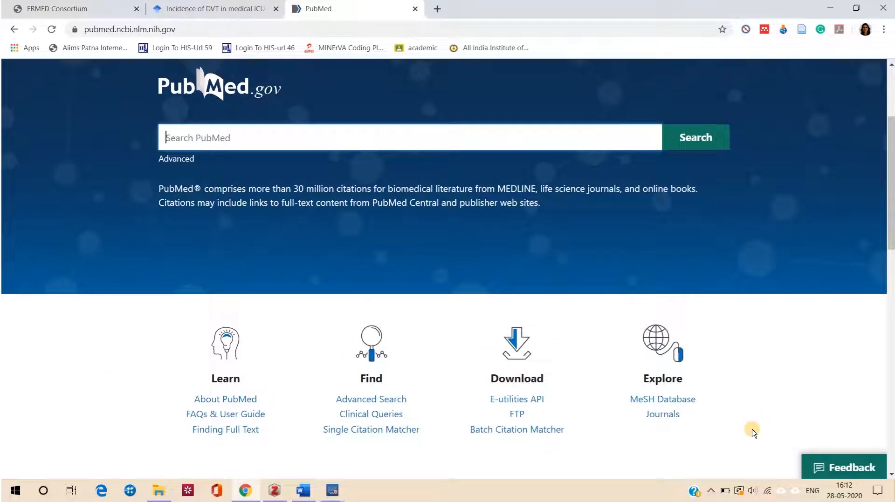
{"action": "left_click", "coordinate": [674, 400]}
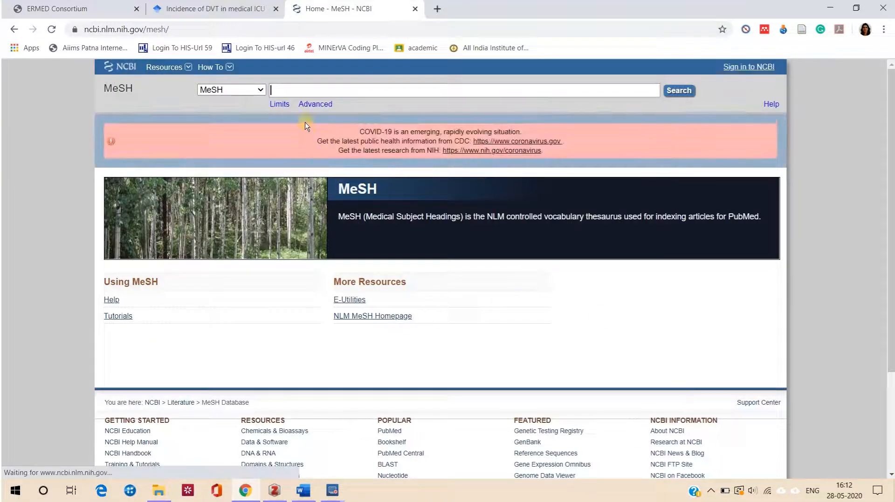
{"action": "left_click", "coordinate": [296, 91]}
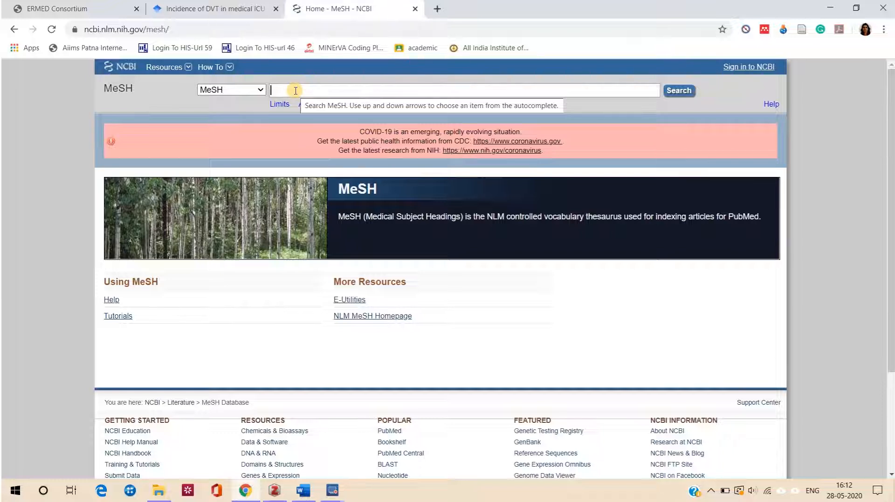
{"action": "type", "text": "Dee"}
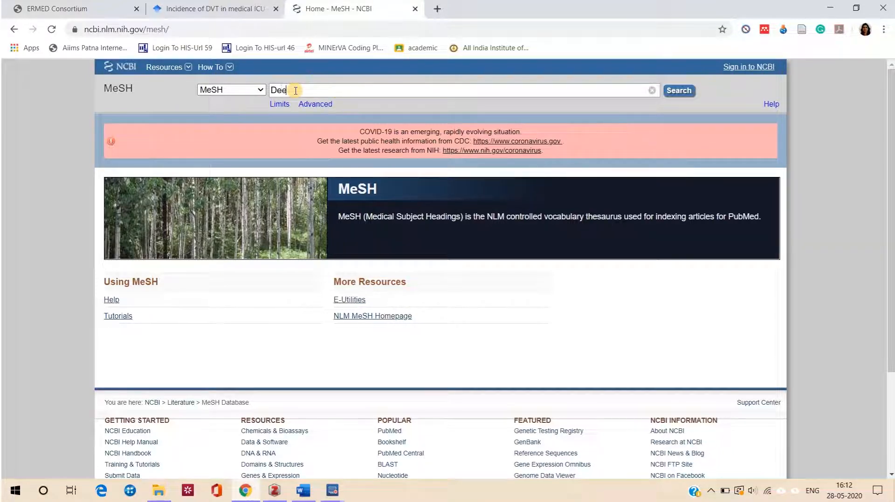
{"action": "type", "text": "p vein"}
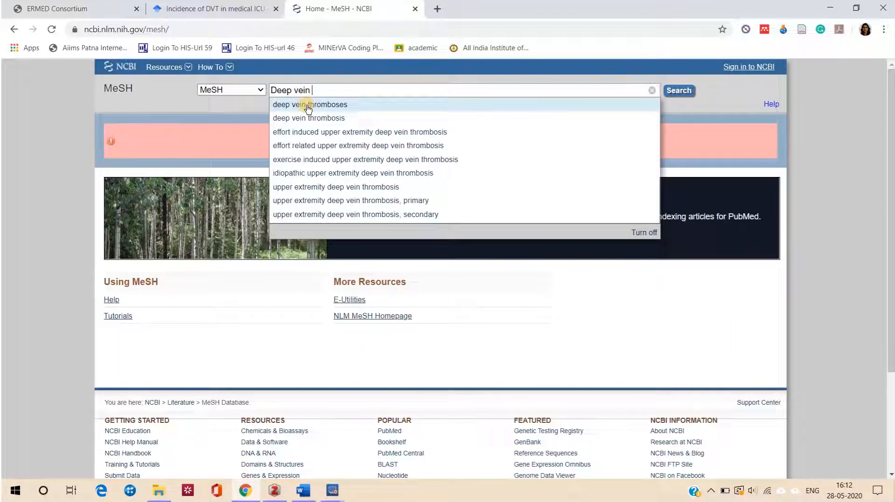
{"action": "left_click", "coordinate": [310, 118]}
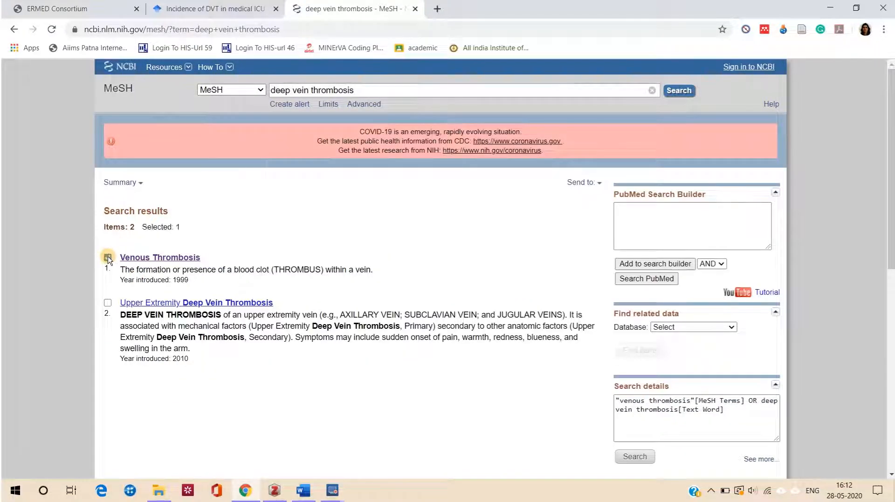
Step: Add the Venous Thrombosis MeSH term to the PubMed Search Builder and choose AND as the operator
{"action": "left_click", "coordinate": [634, 264]}
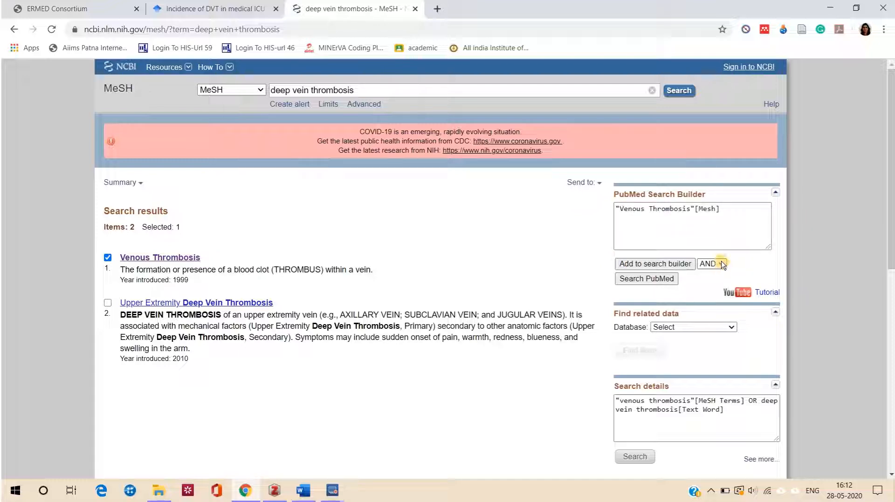
{"action": "left_click", "coordinate": [722, 264]}
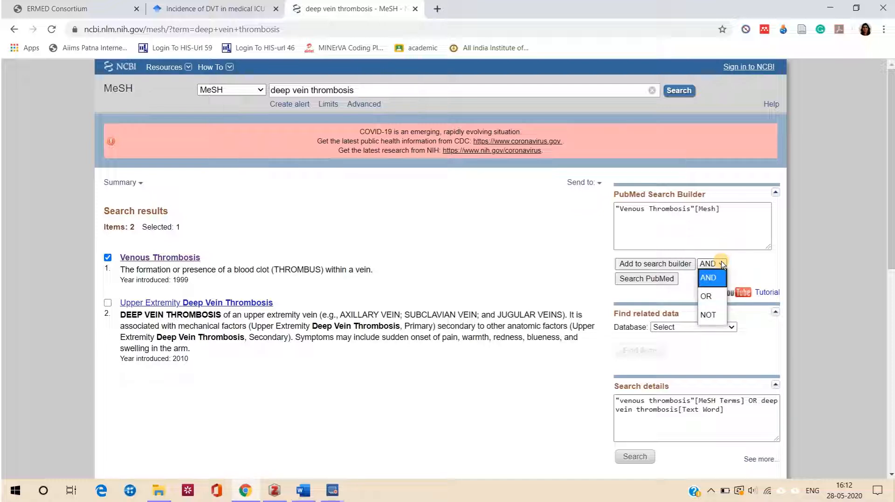
{"action": "left_click", "coordinate": [713, 277]}
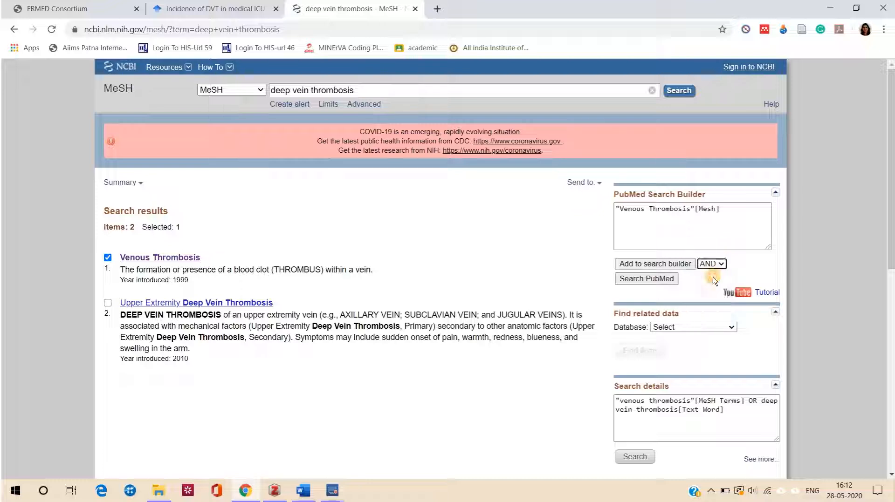
Step: Search the MeSH Database for "intensive care unit" and add the Intensive Care Units term to the Search Builder with AND
{"action": "left_click_drag", "start_coordinate": [398, 88], "coordinate": [267, 90]}
{"action": "type", "text": "In"}
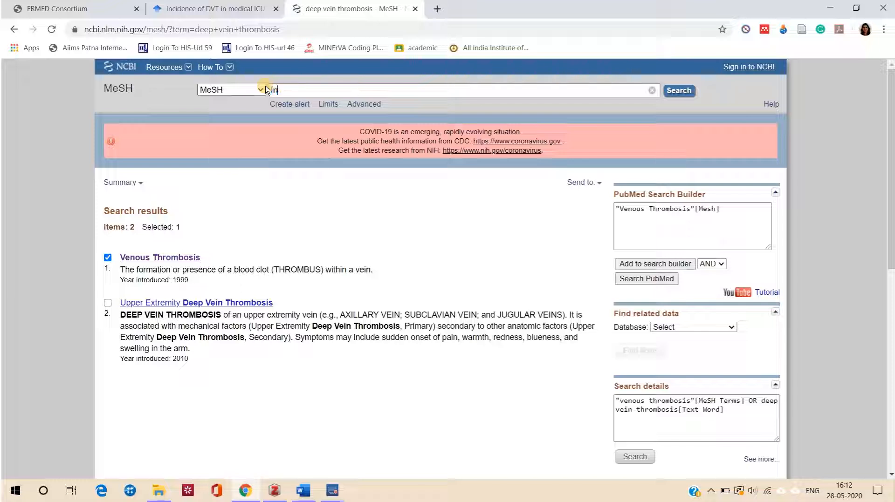
{"action": "type", "text": "tensive care unit"}
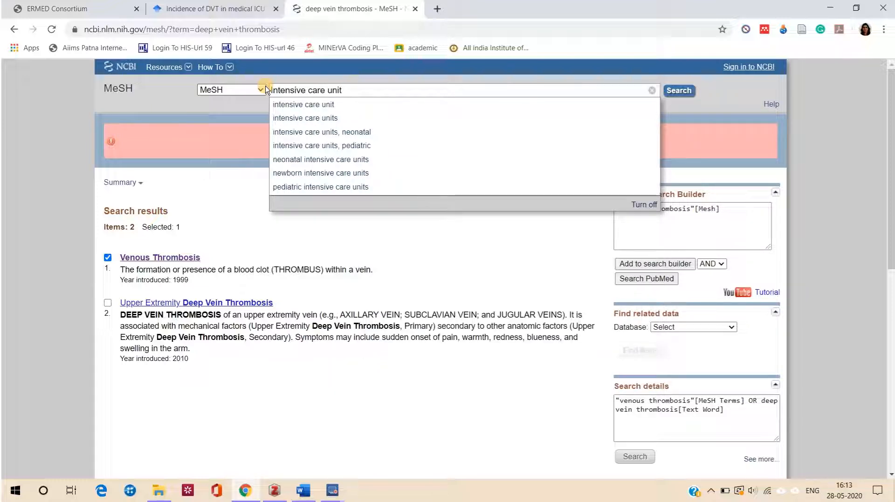
{"action": "left_click", "coordinate": [291, 104]}
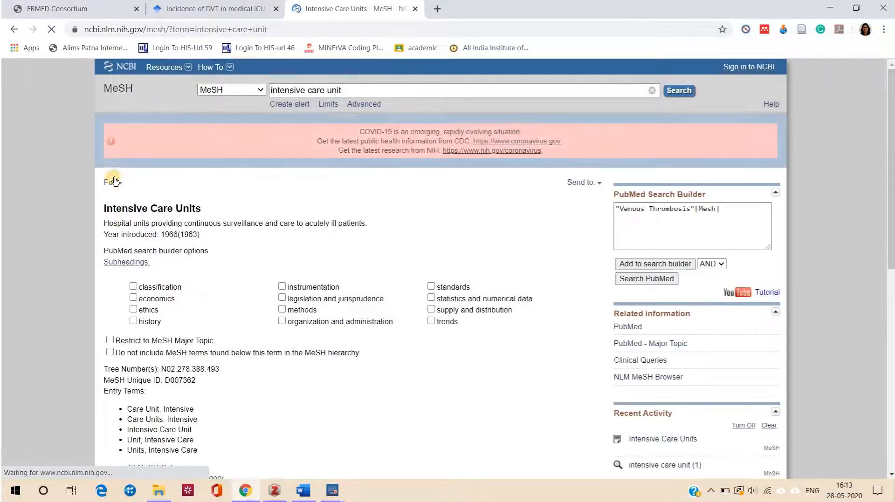
{"action": "left_click", "coordinate": [673, 267]}
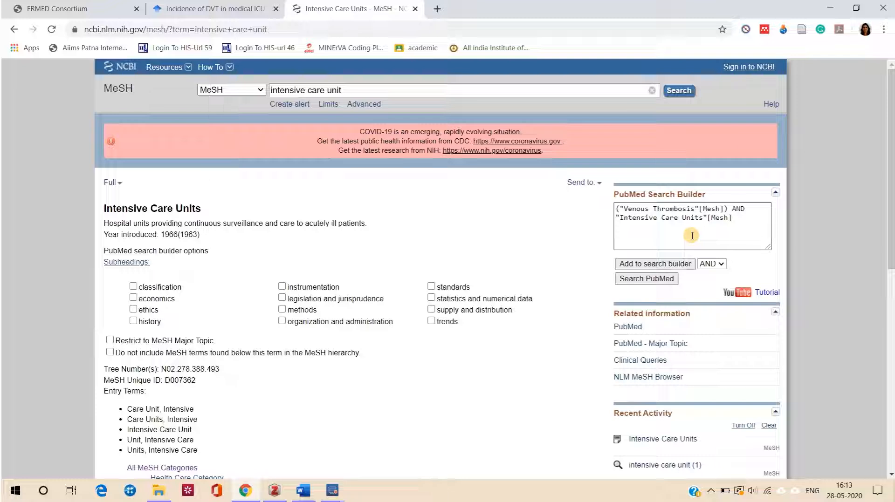
Step: Run the combined MeSH search in PubMed and limit the results to free full text published from 2008 to 2020
{"action": "left_click", "coordinate": [642, 279]}
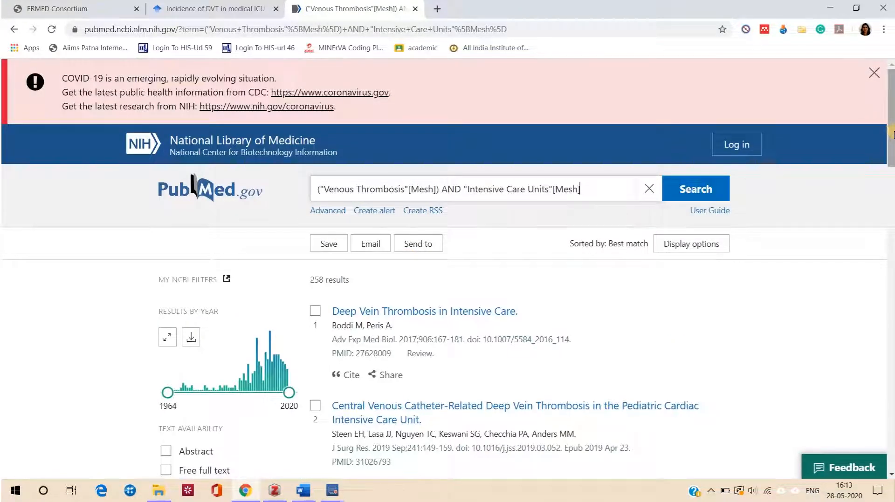
{"action": "scroll", "coordinate": [891, 136], "scroll_direction": "down", "scroll_amount": 4}
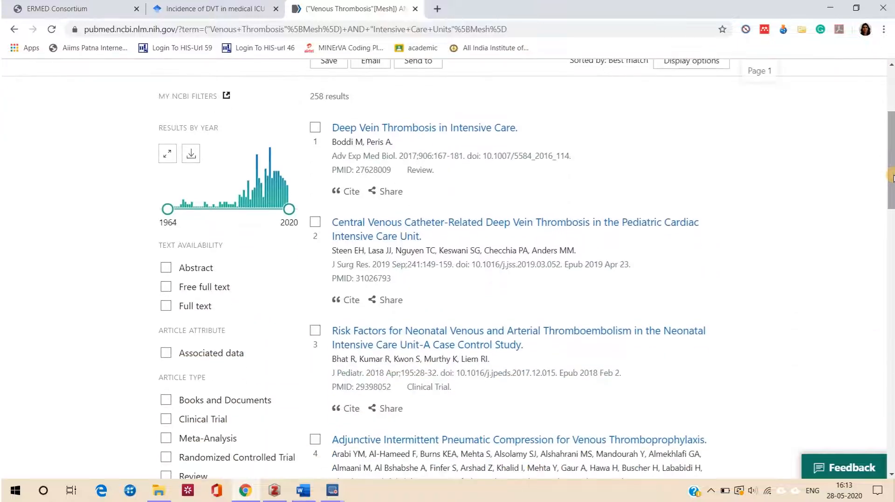
{"action": "left_click", "coordinate": [174, 286]}
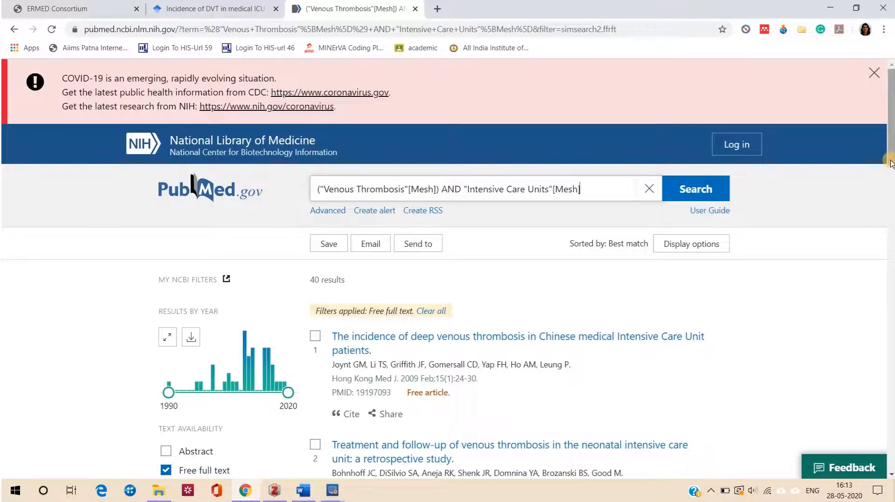
{"action": "scroll", "coordinate": [891, 190], "scroll_direction": "down", "scroll_amount": 3}
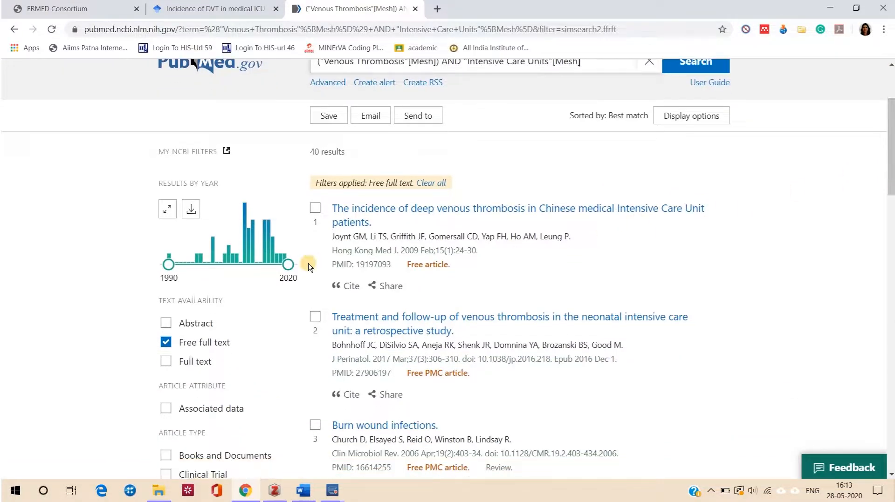
{"action": "left_click_drag", "start_coordinate": [166, 271], "coordinate": [238, 272]}
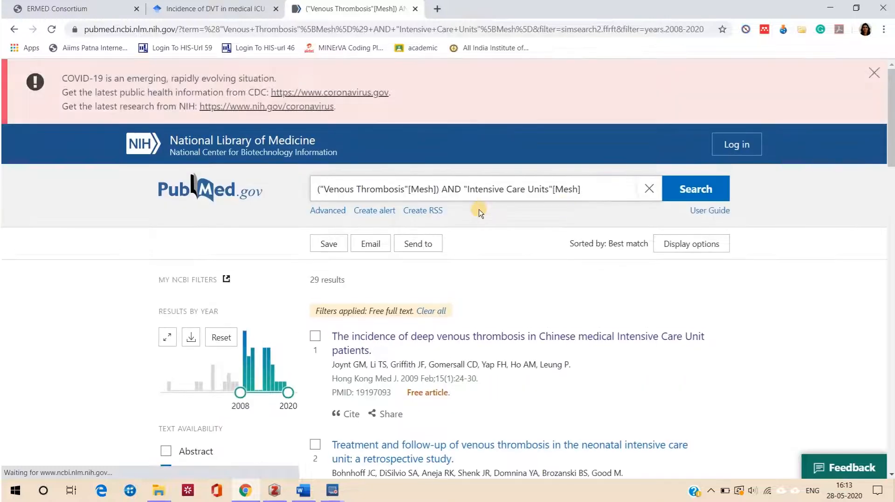
Step: Save the article on deep venous thrombosis incidence in Chinese medical ICU patients to Zotero and return to the search results
{"action": "left_click_drag", "start_coordinate": [892, 155], "coordinate": [893, 201]}
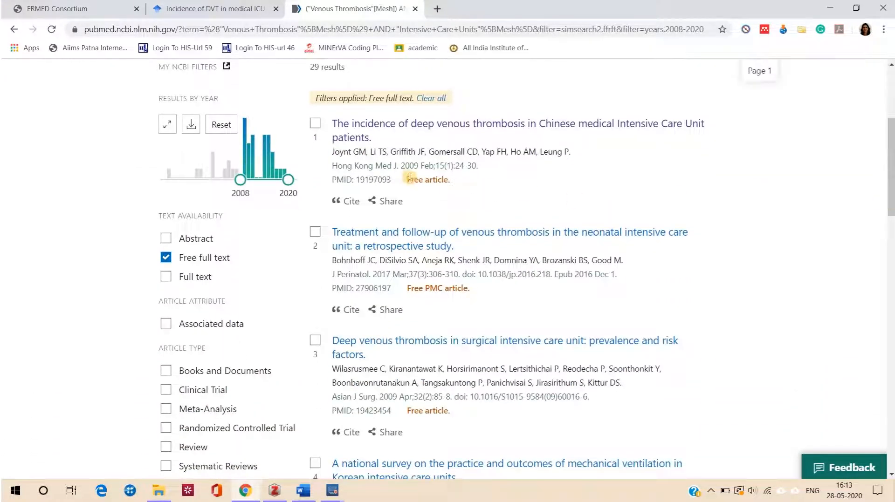
{"action": "left_click", "coordinate": [315, 124]}
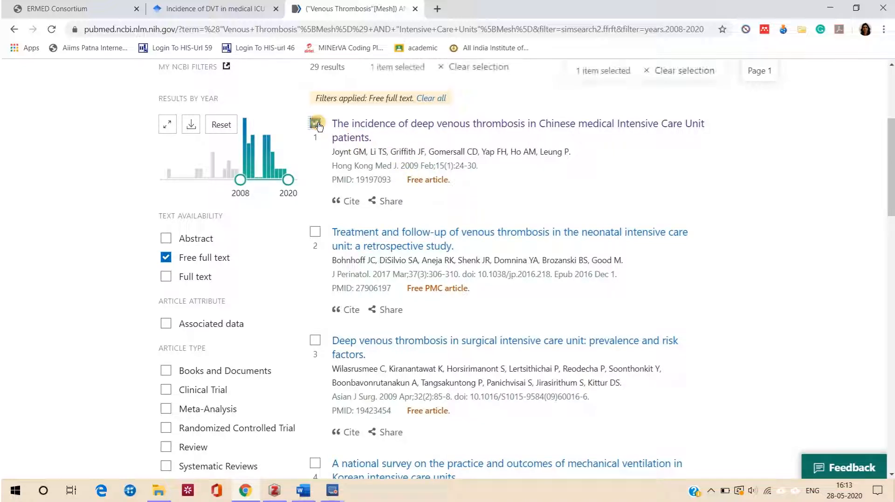
{"action": "left_click", "coordinate": [347, 127]}
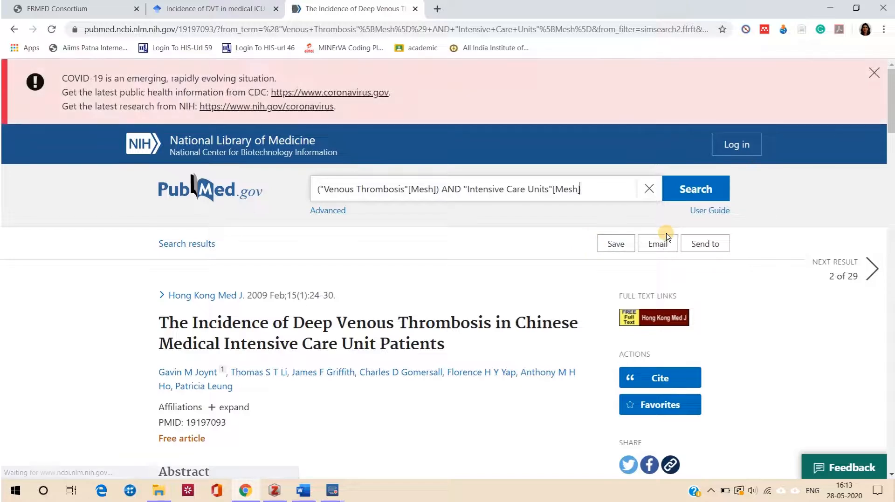
{"action": "left_click", "coordinate": [801, 31]}
{"action": "key", "text": "alt+Left"}
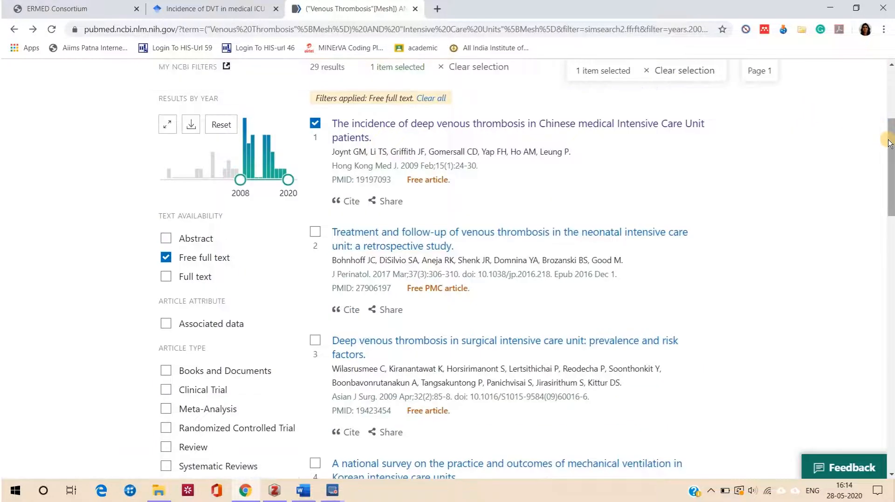
Step: Save the article on deep venous thrombosis in surgical intensive care to the DVT_medical ICU collection and switch to Zotero
{"action": "left_click", "coordinate": [361, 345]}
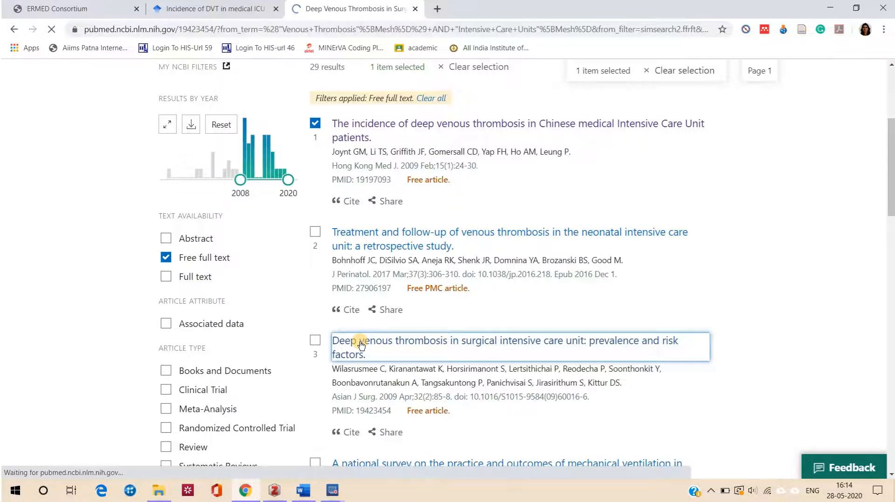
{"action": "left_click", "coordinate": [801, 30]}
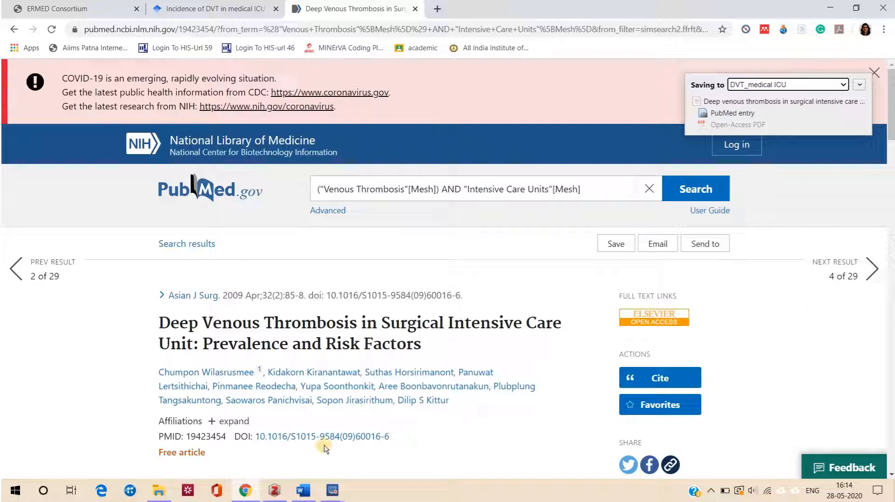
{"action": "mouse_move", "coordinate": [275, 498]}
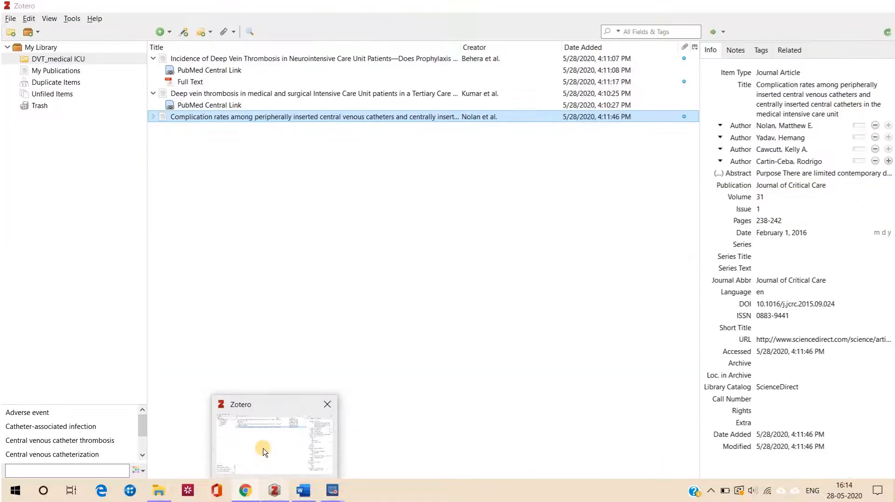
{"action": "left_click", "coordinate": [263, 453]}
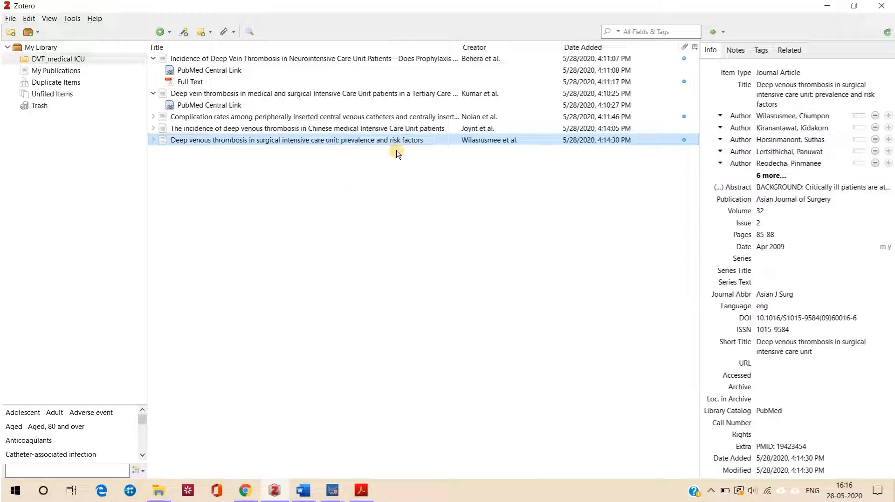
Step: Open the surgical ICU article's PDF from Zotero and copy its abstract's results and conclusion into the "practice" Word document
{"action": "double_click", "coordinate": [473, 140]}
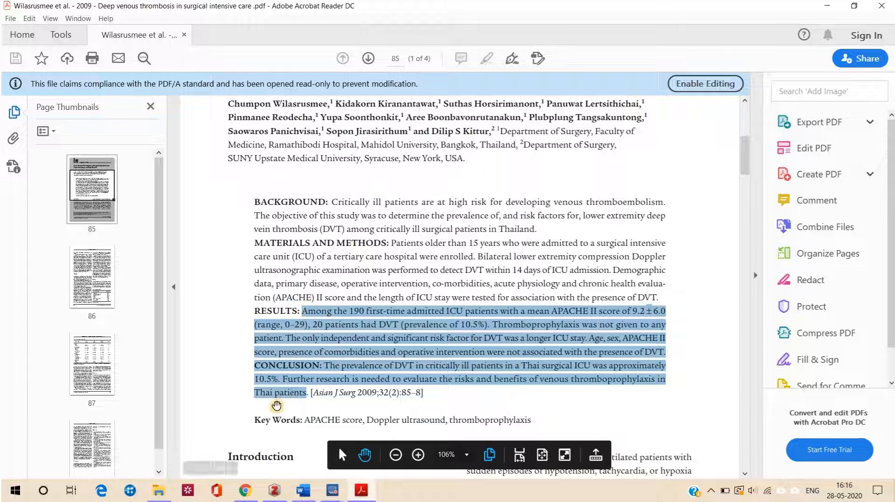
{"action": "mouse_move", "coordinate": [303, 490]}
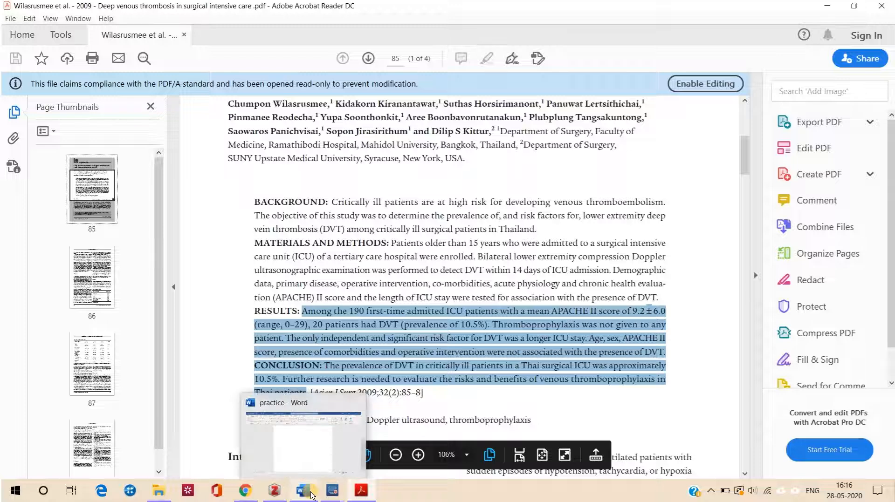
{"action": "left_click", "coordinate": [323, 432]}
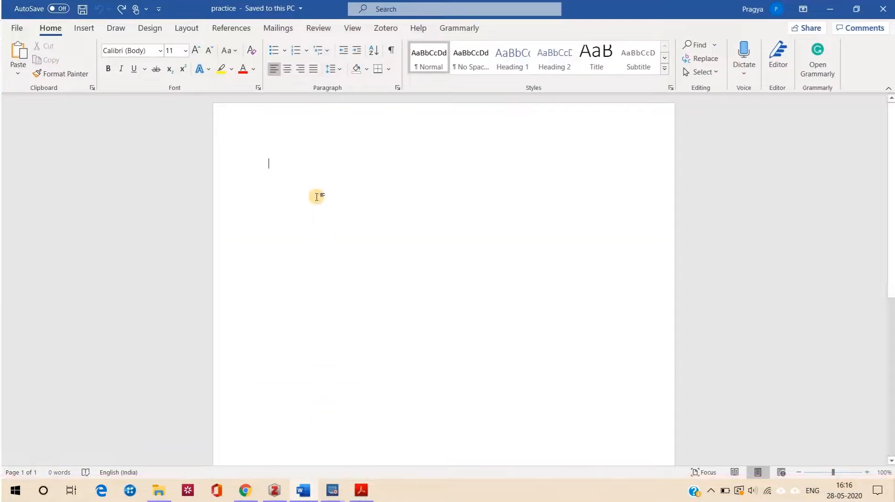
{"action": "type", "text": "Among the 190 first-time admitted ICU patients with a mean APACHE II score of 9.2 ± 6.0 (range, 0–29), 20 patients had DVT (prevalence of 10.5%). Thromboprophylaxis was not given to any patient. The only independent and significant risk factor for DVT was a longer ICU stay. Age, sex, APACHE II score, presence of comorbidities and operative intervention were not associated with the presence of DVT. CONCLUSION: The prevalence of DVT in critically ill patients in a Thai surgical ICU was approximately 10.5%. Further research is needed to evaluate the risks and benefits of venous thromboprophylaxis in Thai patients"}
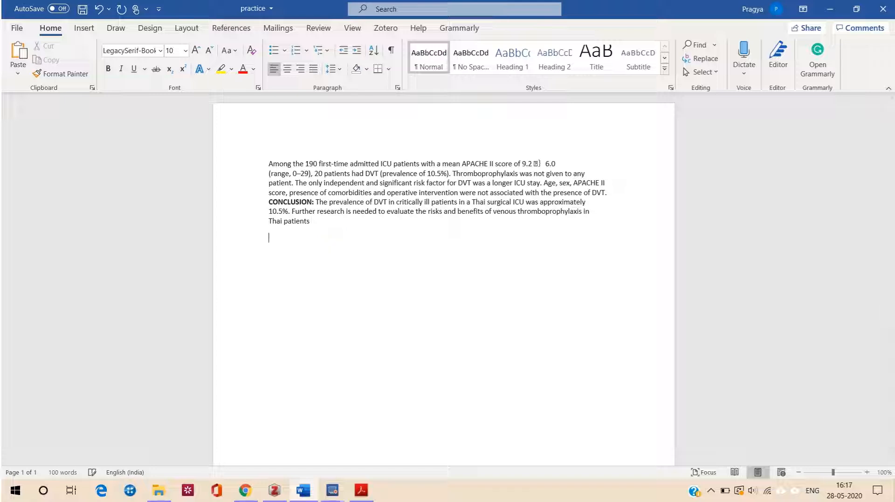
Step: Add the first author's surname above the pasted abstract text and a "Paraphrasing" heading below it
{"action": "key", "text": "ctrl+Home"}
{"action": "type", "text": "Wilarushmee"}
{"action": "key", "text": "Return"}
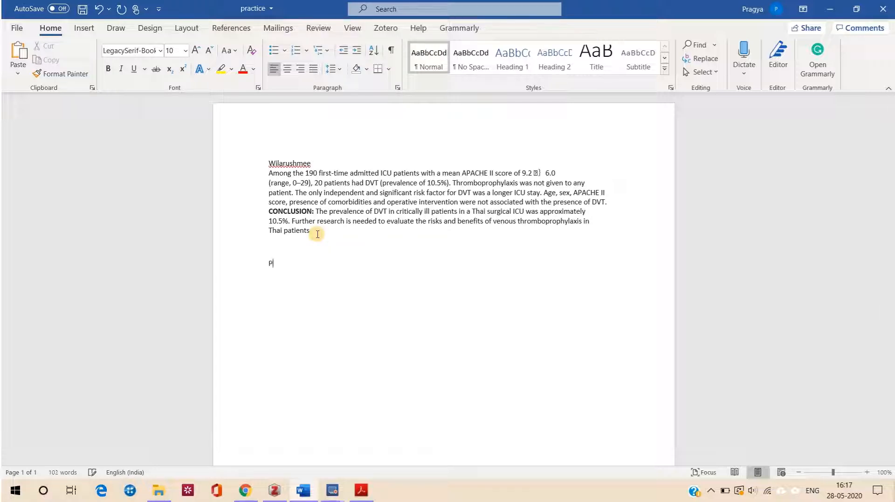
{"action": "type", "text": "ra"}
{"action": "key", "text": "BackSpace"}
{"action": "key", "text": "BackSpace"}
{"action": "type", "text": "araphrasing"}
{"action": "key", "text": "Return"}
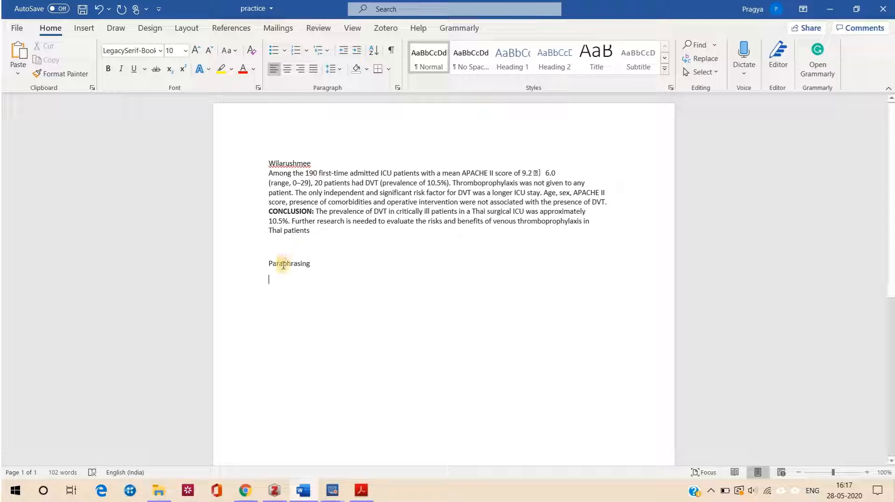
Step: Under the heading, write that according to the first author et al. "the prevalence of DVT was 10.5% in critically ill patients"
{"action": "double_click", "coordinate": [287, 295]}
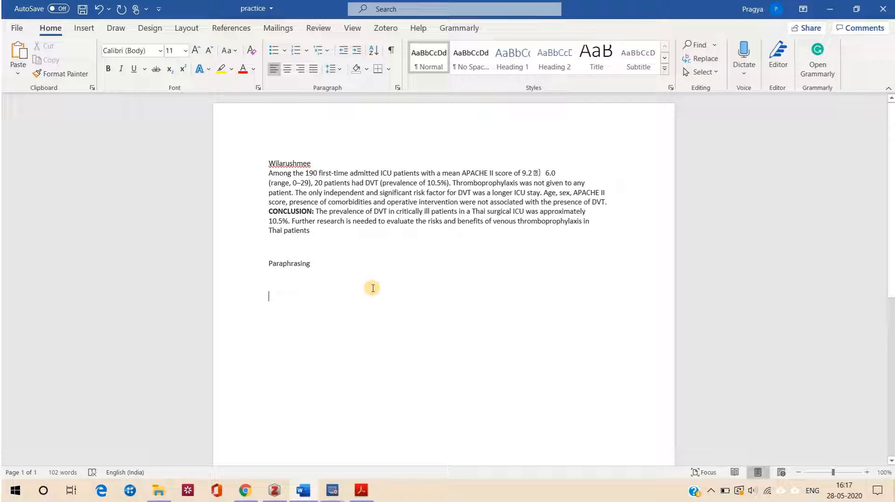
{"action": "type", "text": "Accordi"}
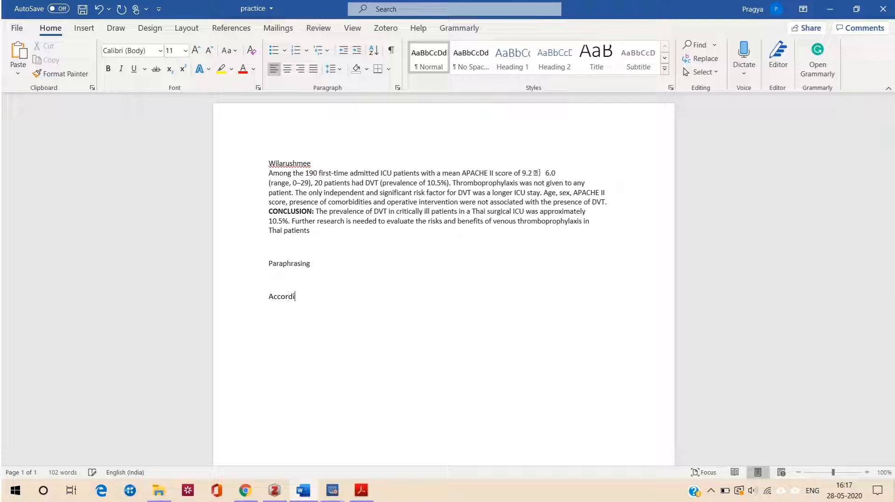
{"action": "type", "text": "ng to Wilarushmee et"}
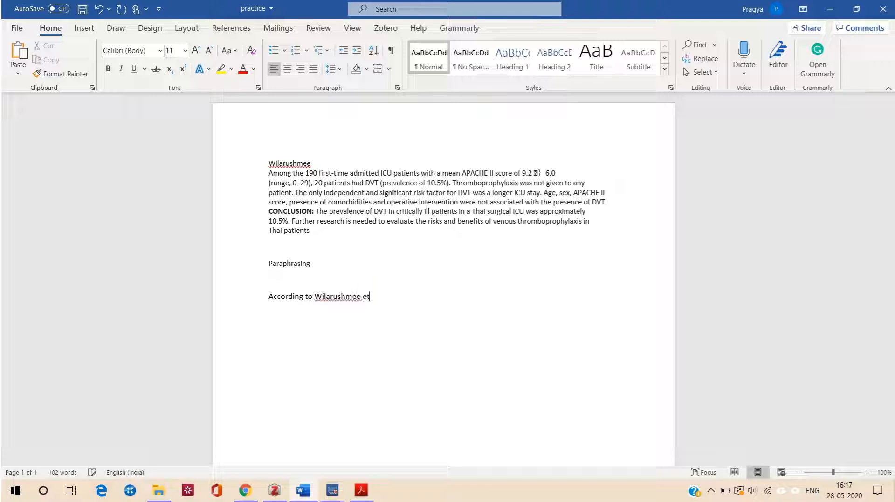
{"action": "type", "text": " al. the prevalence of DVT"}
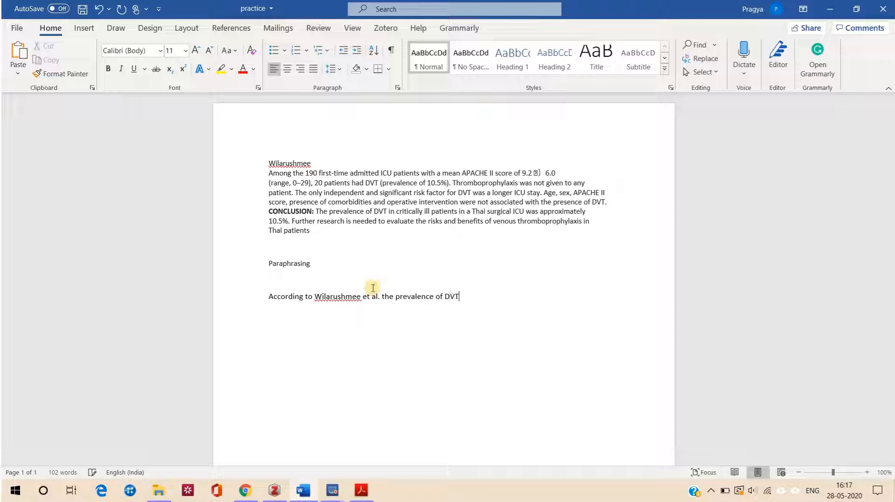
{"action": "type", "text": " was 10.5%"}
{"action": "left_click", "coordinate": [373, 288]}
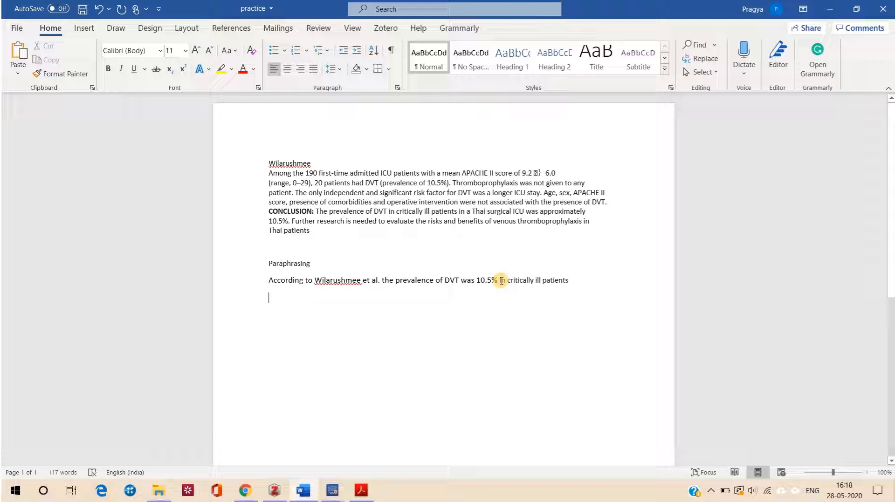
Step: Complete the paraphrased sentence with "which was associated with longer ICU stay."
{"action": "left_click", "coordinate": [501, 280]}
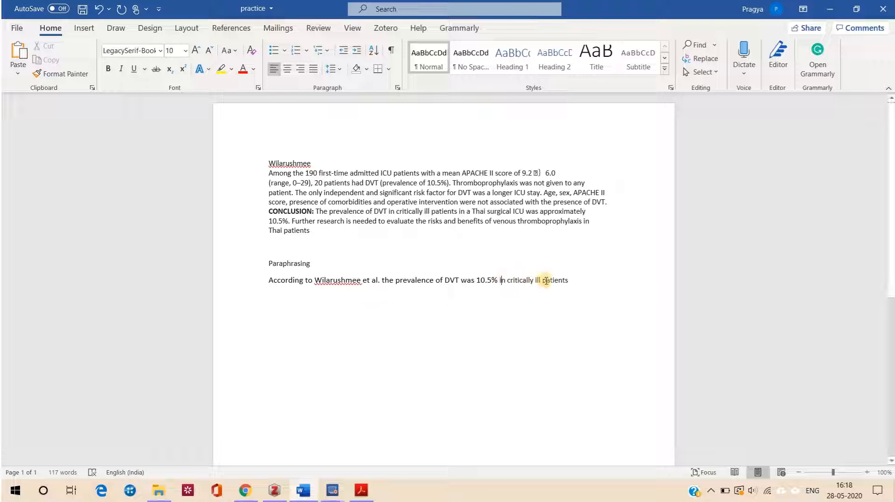
{"action": "left_click", "coordinate": [572, 280]}
{"action": "type", "text": "which was"}
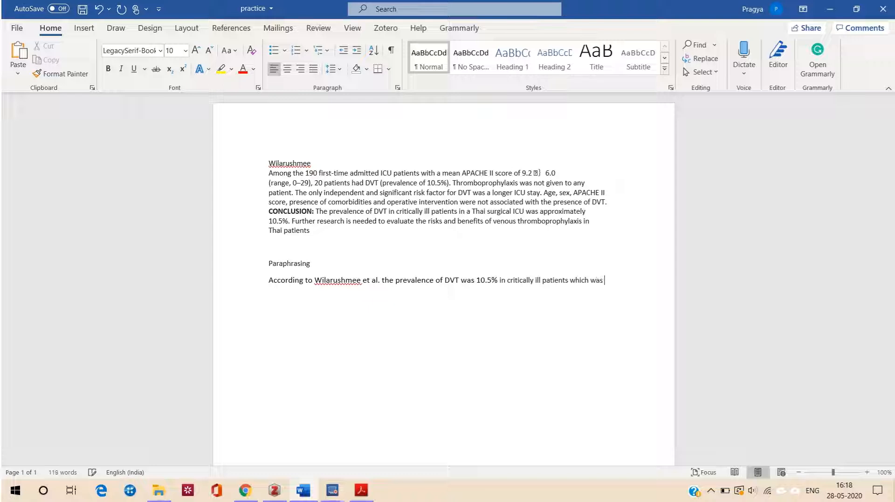
{"action": "type", "text": " ass"}
{"action": "type", "text": "ociated with  longer IC"}
{"action": "type", "text": "U sta"}
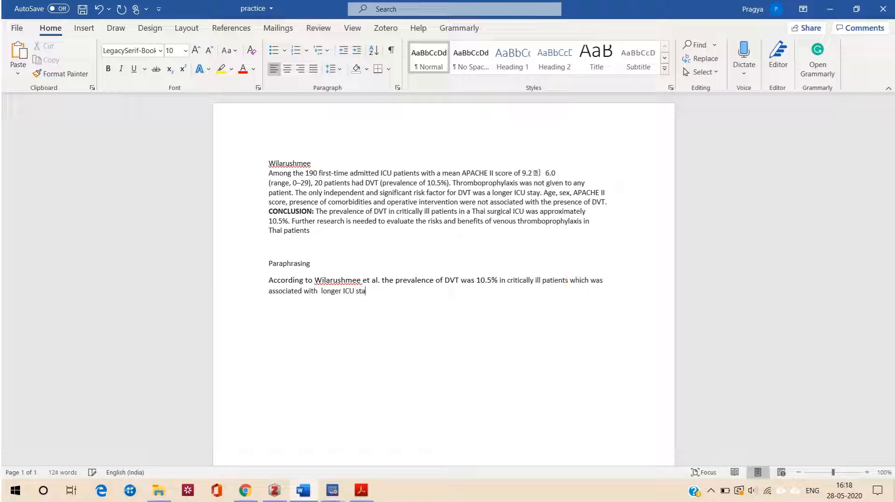
{"action": "type", "text": "y."}
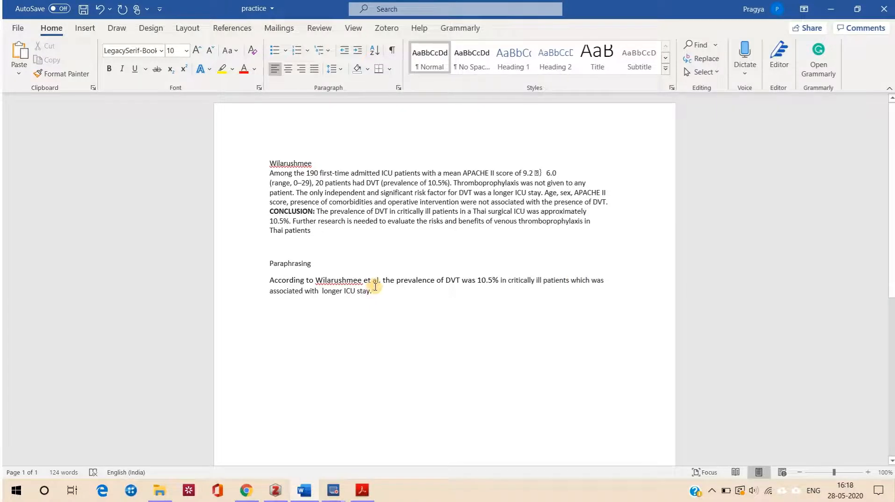
Step: Remove the period after "et al" in the paraphrased sentence, keeping a single space before "the prevalence"
{"action": "left_click", "coordinate": [380, 281]}
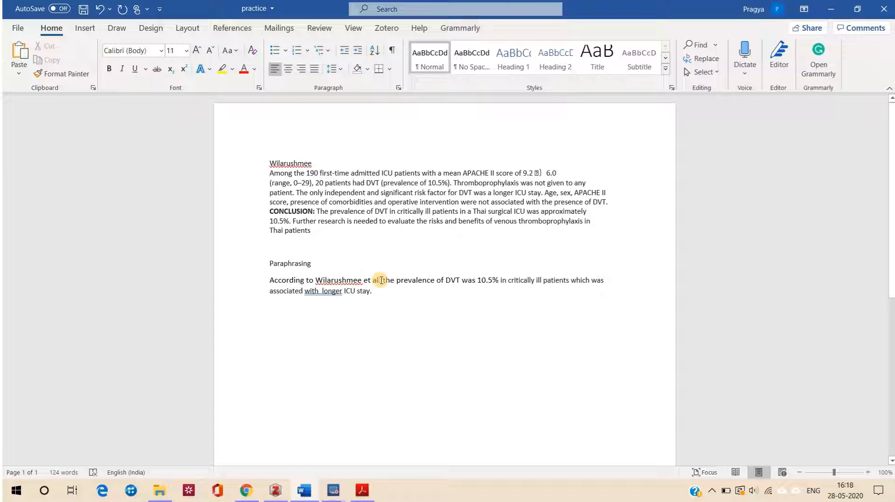
{"action": "key", "text": "Delete"}
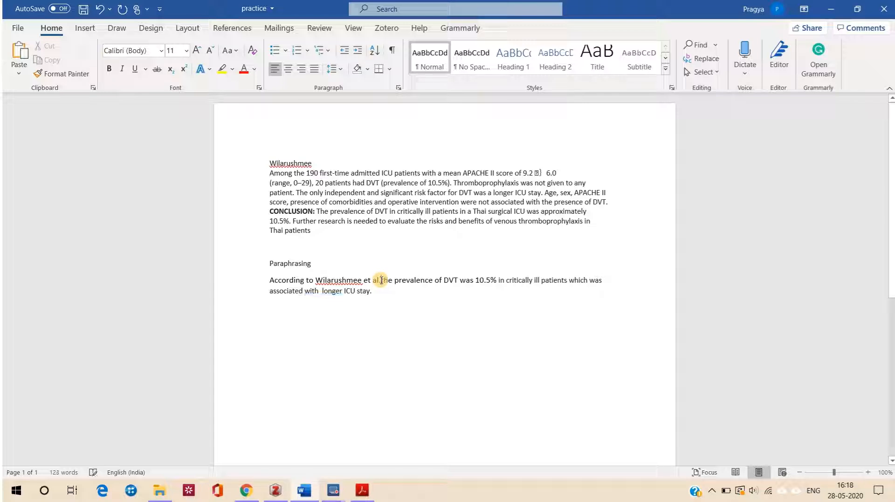
{"action": "key", "text": "BackSpace"}
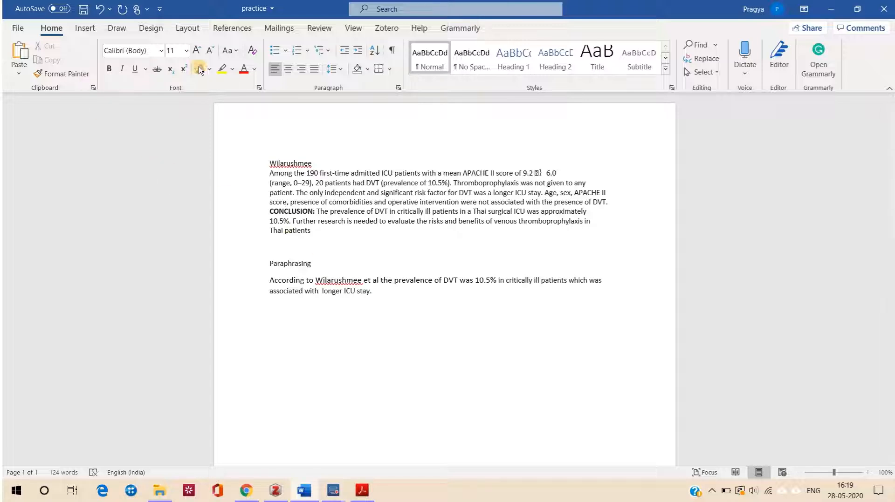
Step: Insert a Zotero citation after "et al" in Vancouver (superscript) style, citing the 2009 Asian Journal of Surgery article on DVT in surgical ICU
{"action": "left_click", "coordinate": [381, 31]}
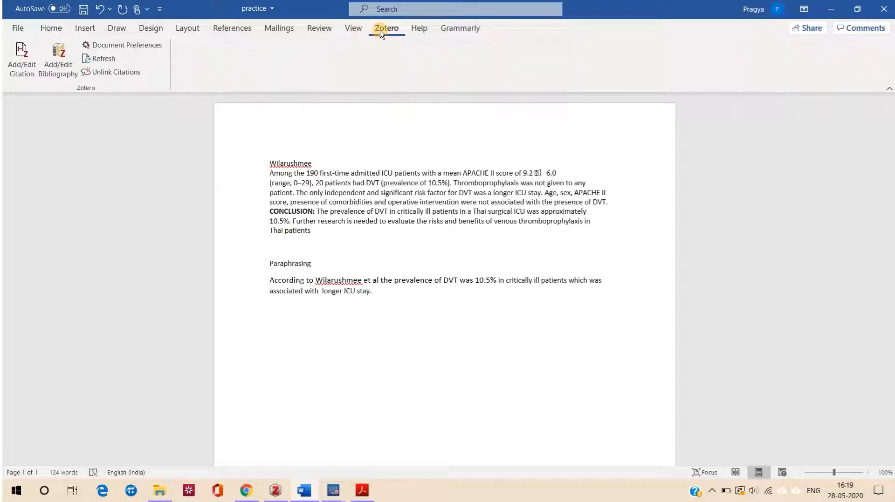
{"action": "left_click", "coordinate": [14, 68]}
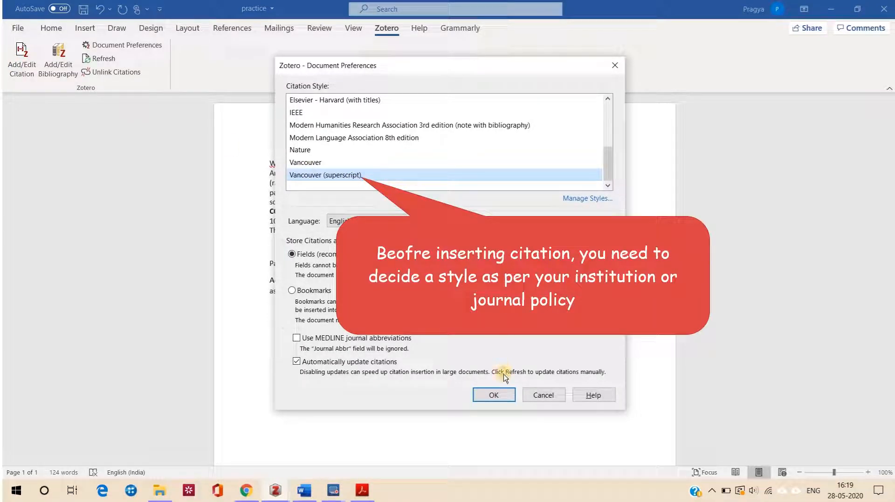
{"action": "left_click", "coordinate": [495, 395]}
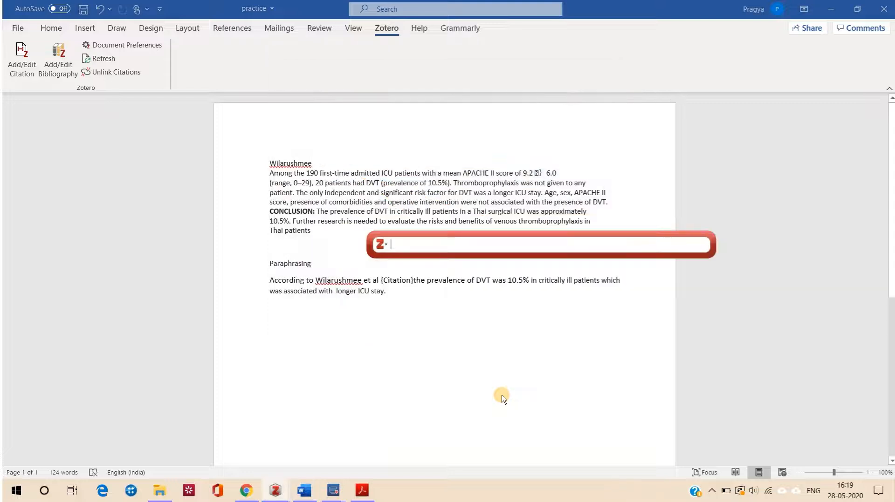
{"action": "type", "text": "wila"}
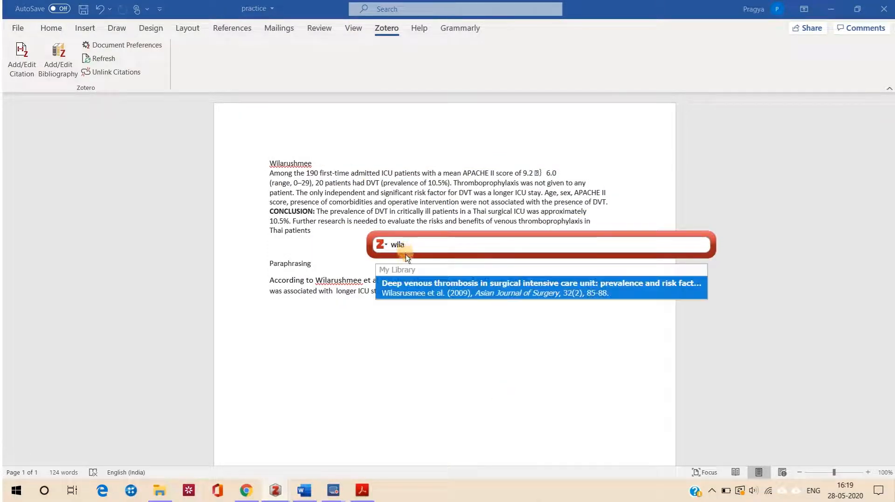
{"action": "left_click", "coordinate": [407, 287]}
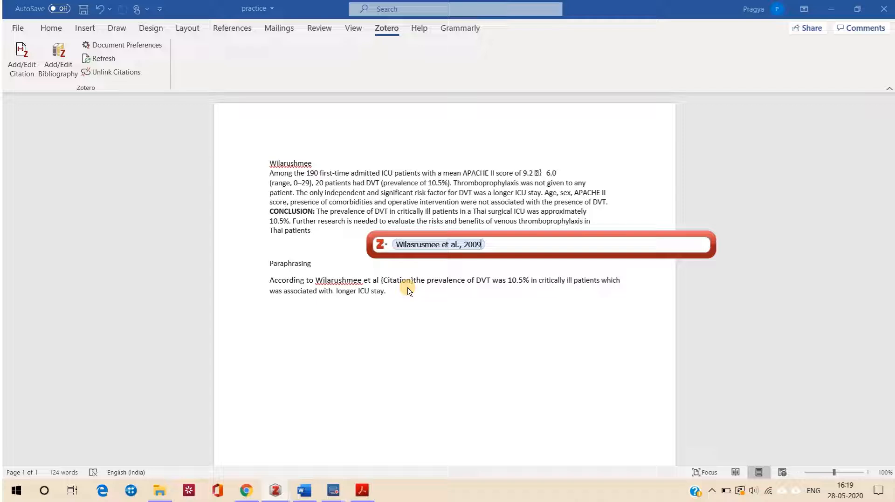
{"action": "key", "text": "Return"}
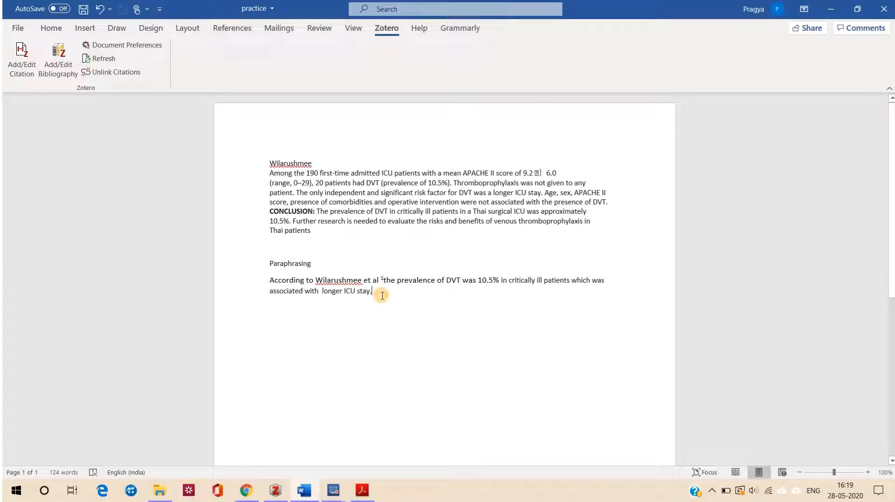
Step: Add blank lines below the paraphrased sentence and open the North India tertiary care DVT article from the Zotero library
{"action": "key", "text": "Return"}
{"action": "key", "text": "Return"}
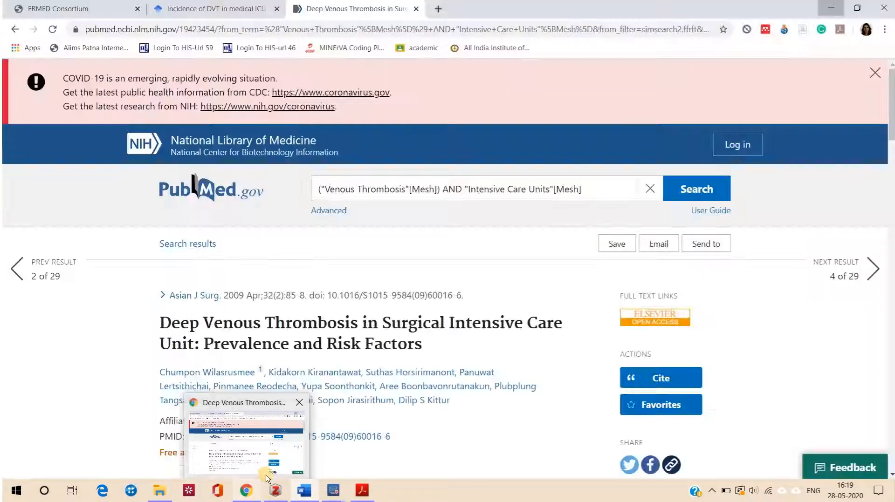
{"action": "mouse_move", "coordinate": [275, 489]}
{"action": "left_click", "coordinate": [280, 455]}
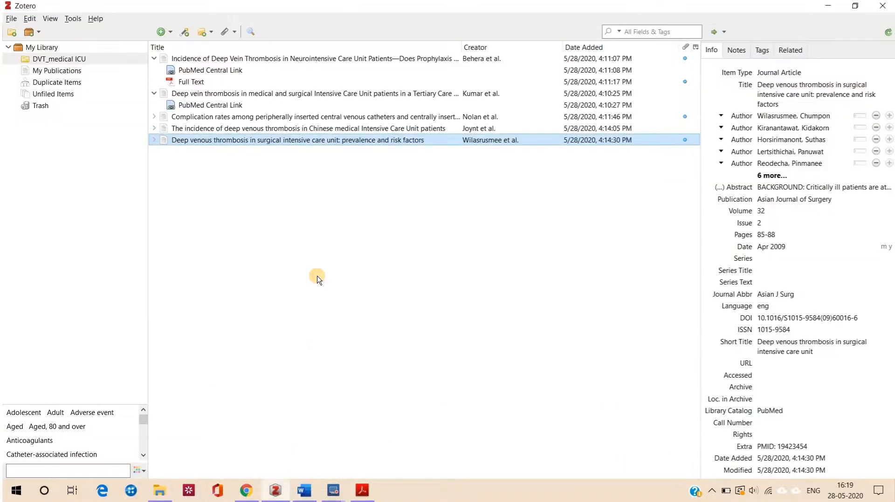
{"action": "left_click", "coordinate": [320, 94]}
{"action": "double_click", "coordinate": [320, 94]}
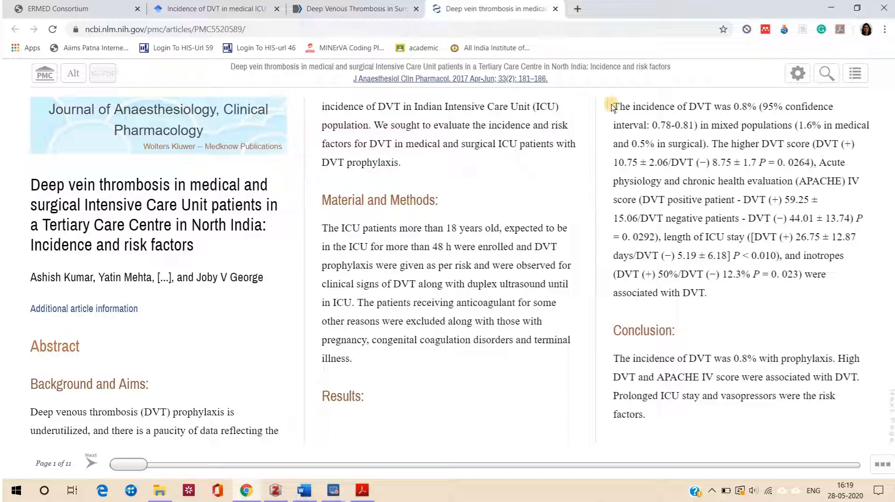
Step: Copy the article's results and conclusion text from the abstract and paste it below the paraphrased sentence in the Word document
{"action": "left_click_drag", "start_coordinate": [616, 107], "coordinate": [692, 425]}
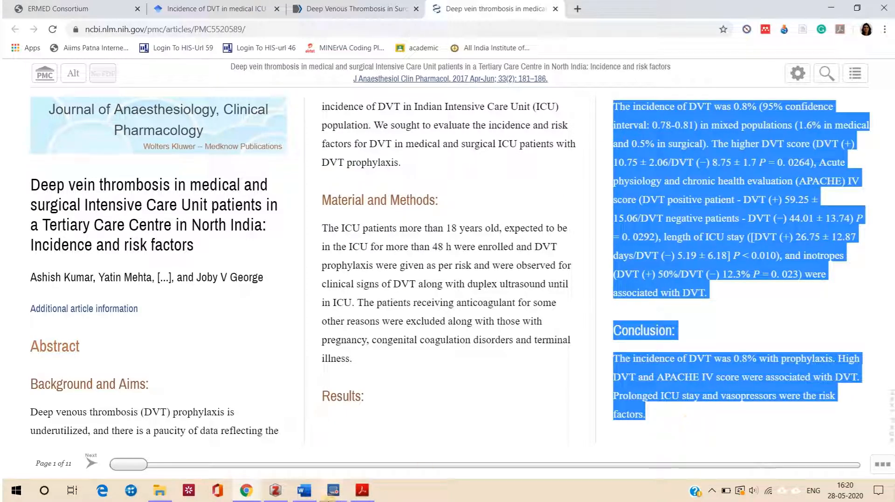
{"action": "mouse_move", "coordinate": [297, 496]}
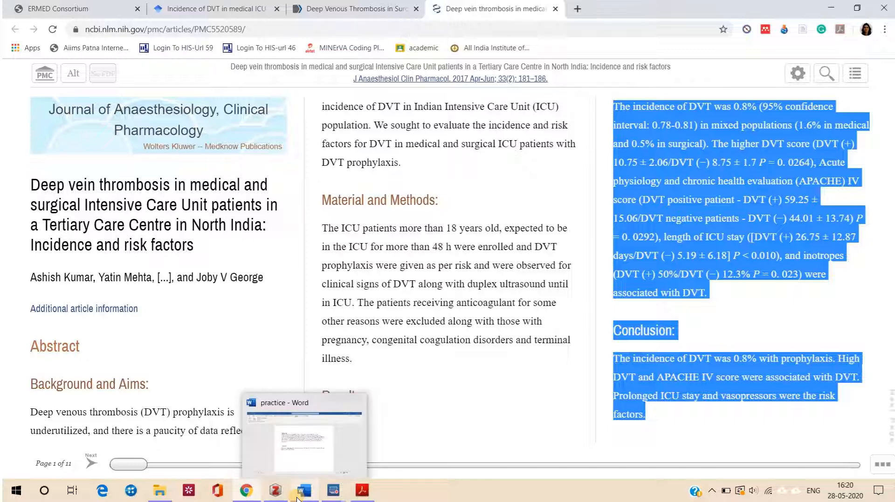
{"action": "left_click", "coordinate": [298, 453]}
{"action": "type", "text": "The incidence of DVT was 0.8% (95% confidence interval: 0.78-0.81) in mixed populations (1.6% in medical and 0.5% in surgical). The higher DVT score (DVT (+) 10.75 ± 2.06/DVT (−) 8.75 ± 1.7 P = 0. 0264), Acute physiology and chronic health evaluation (APACHE) IV score (DVT positive patient - DVT (+) 59.25 ± 15.06/DVT negative patients - DVT (−) 44.01 ± 13.74) P= 0. 0292), length of ICU stay ([DVT (+) 26.75 ± 12.87 days/DVT (−) 5.19 ± 6.18] P < 0.010), and inotropes (DVT (+) 50%/DVT (−) 12.3% P = 0. 023) were associated with DVT. Conclusion: The incidence of DVT was 0.8% with prophylaxis. High DVT and APACHE IV score were associated with DVT. Prolonged ICU stay and vasopressors were the risk factors."}
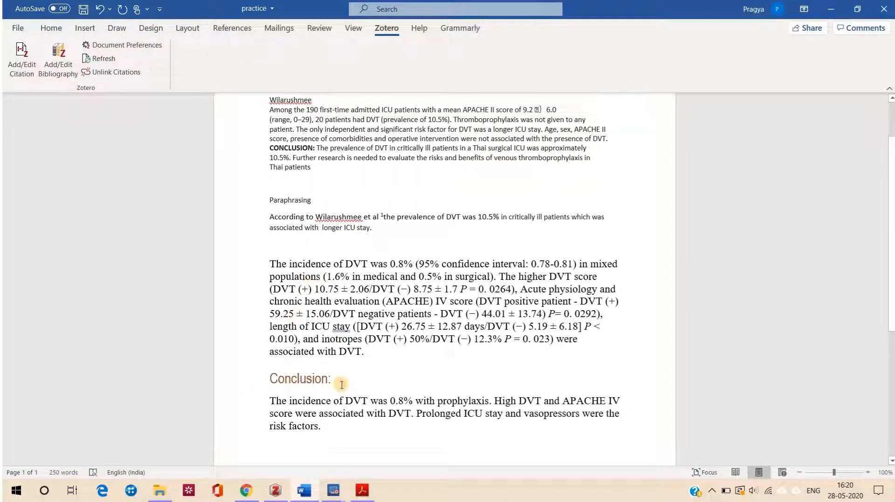
Step: Add a "Paraphrase" heading on a new line below the pasted conclusion
{"action": "key", "text": "Return"}
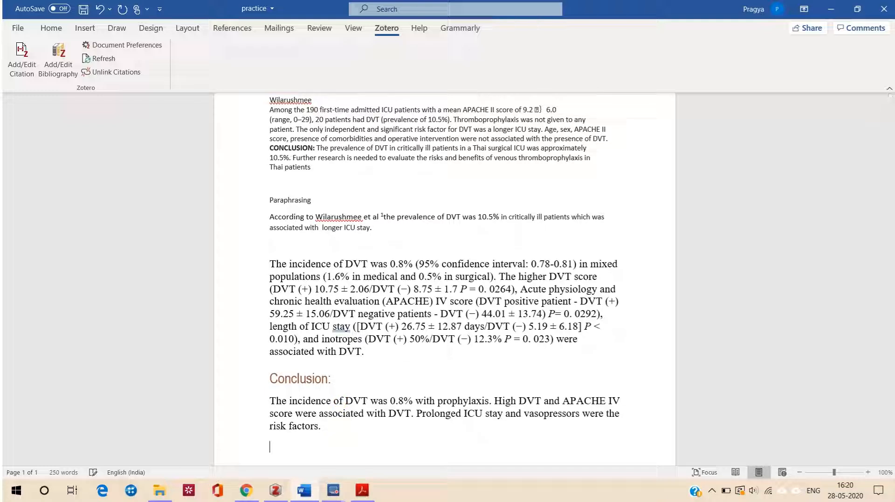
{"action": "type", "text": "Praphrase"}
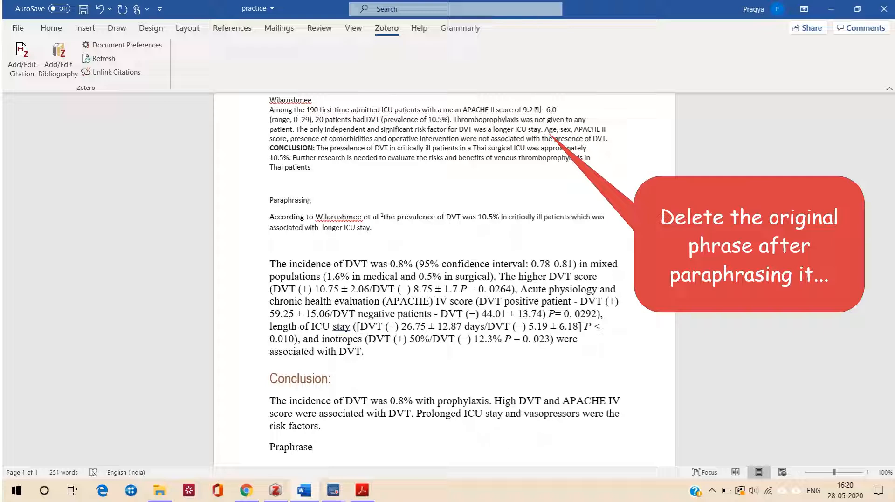
{"action": "left_click", "coordinate": [275, 446]}
{"action": "type", "text": "a"}
{"action": "left_click", "coordinate": [330, 444]}
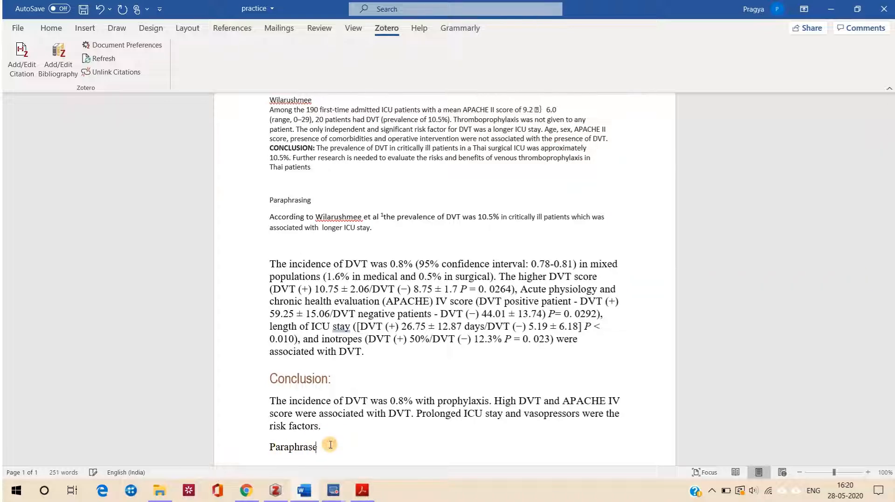
{"action": "scroll", "coordinate": [331, 445], "scroll_direction": "down", "scroll_amount": 1}
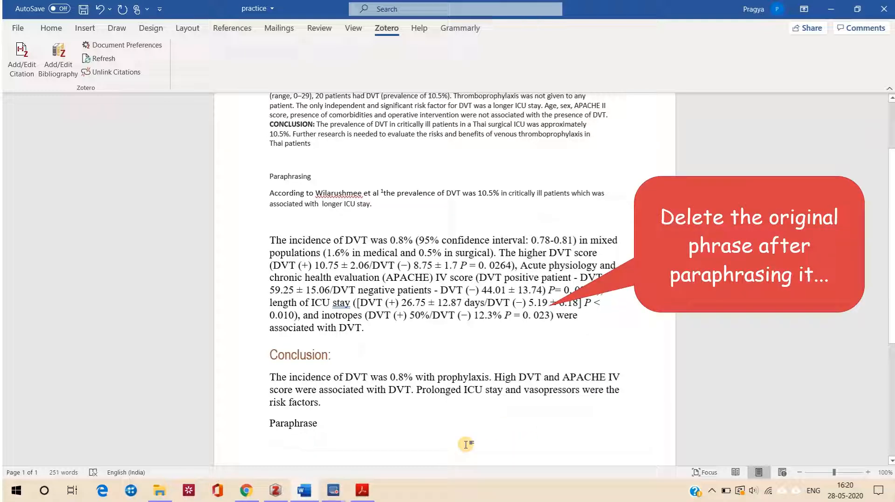
Step: Under the heading, begin a sentence saying the study done by the first author et al "reported the prevalence of DVT"
{"action": "key", "text": "Return"}
{"action": "type", "text": "The "}
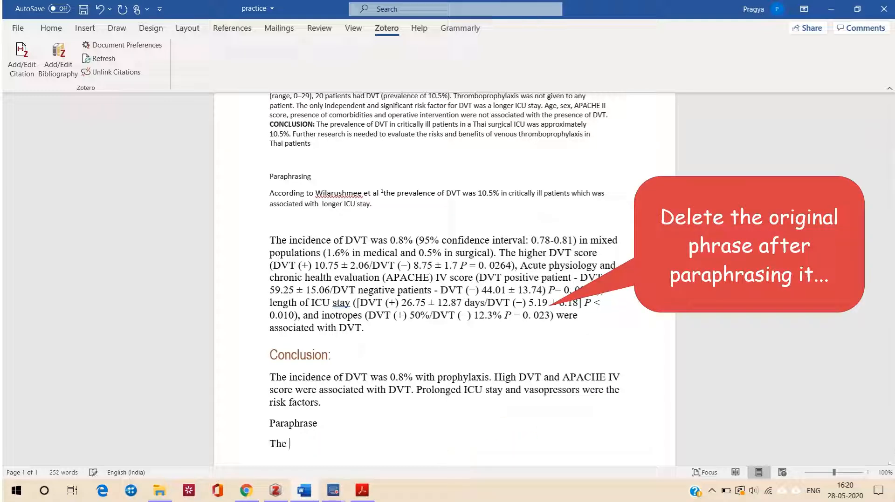
{"action": "type", "text": "study d"}
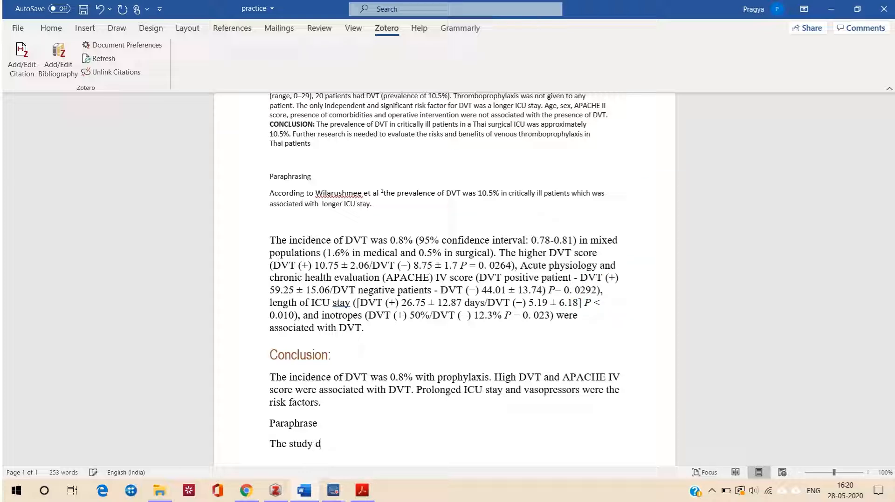
{"action": "type", "text": "one by kumar e"}
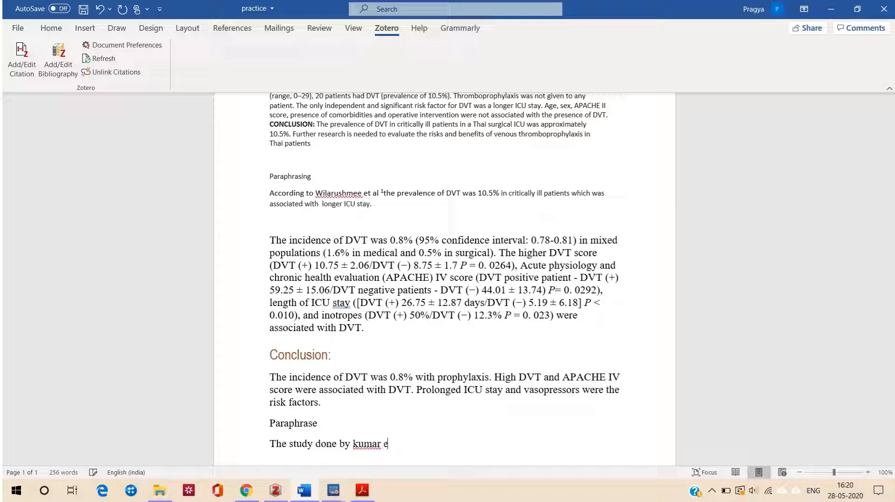
{"action": "type", "text": "t  al reported the prev"}
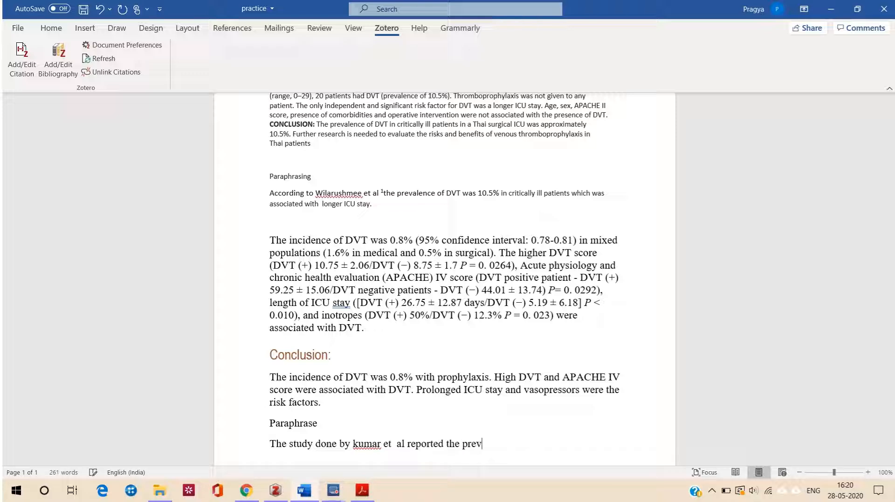
{"action": "type", "text": "eland"}
{"action": "type", "text": " DVT"}
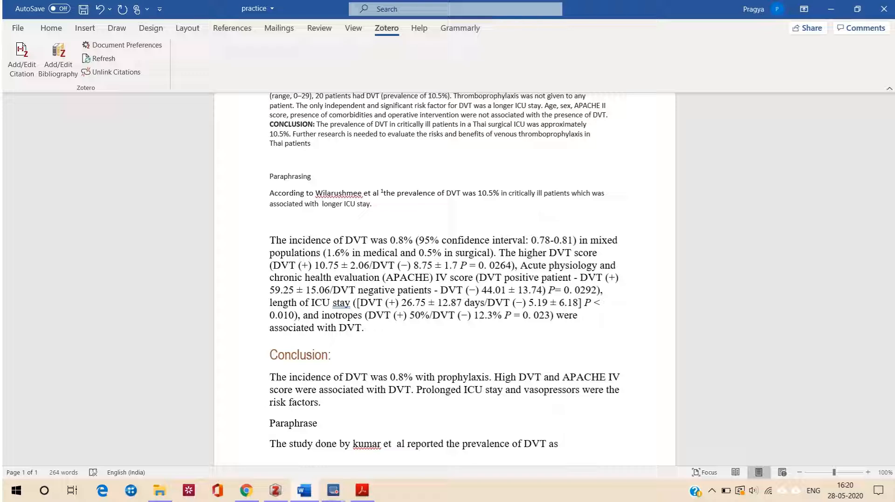
Step: Complete the sentence with "as 1.6% in medical ICU and 0.5% in surgical ICU"
{"action": "type", "text": " as 1.6% and"}
{"action": "key", "text": "BackSpace"}
{"action": "key", "text": "BackSpace"}
{"action": "type", "text": "medical ICU and "}
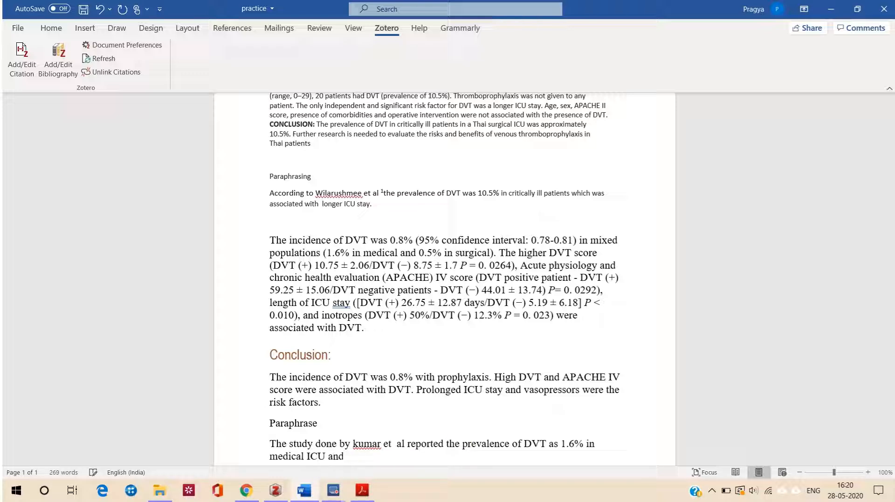
{"action": "type", "text": "0.5% in surgica"}
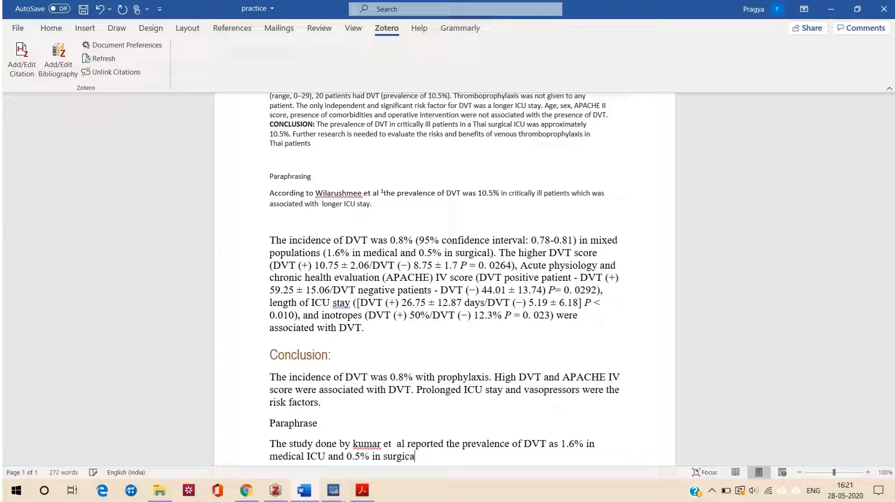
{"action": "type", "text": "l ICU"}
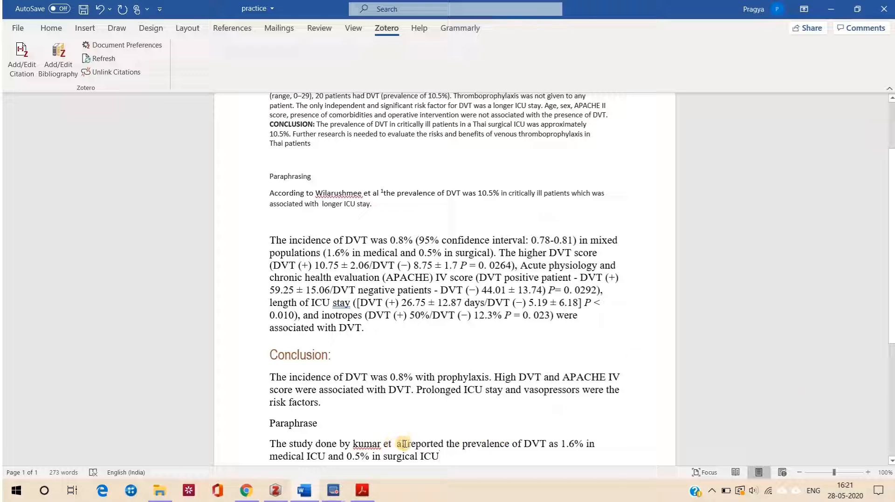
Step: Insert a Zotero citation after "et al" in the second paraphrase, citing the 2017 article on DVT in medical and surgical ICU patients
{"action": "left_click", "coordinate": [26, 71]}
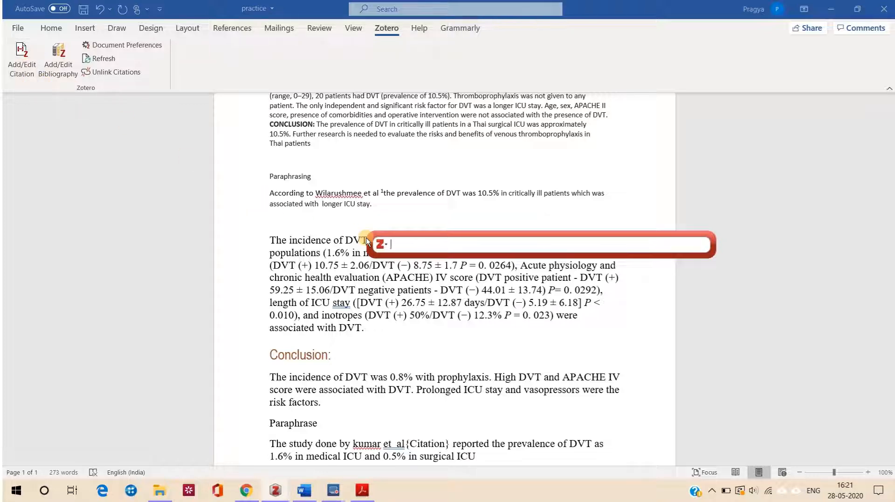
{"action": "type", "text": "kumar"}
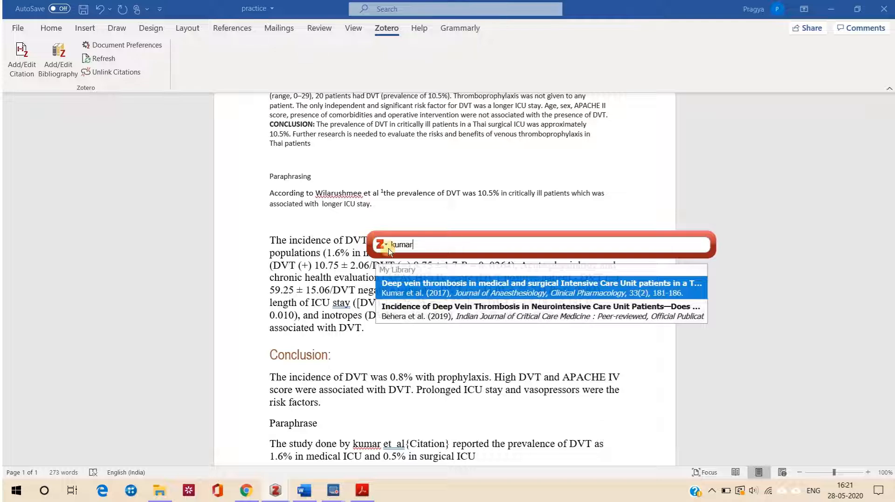
{"action": "left_click", "coordinate": [407, 288]}
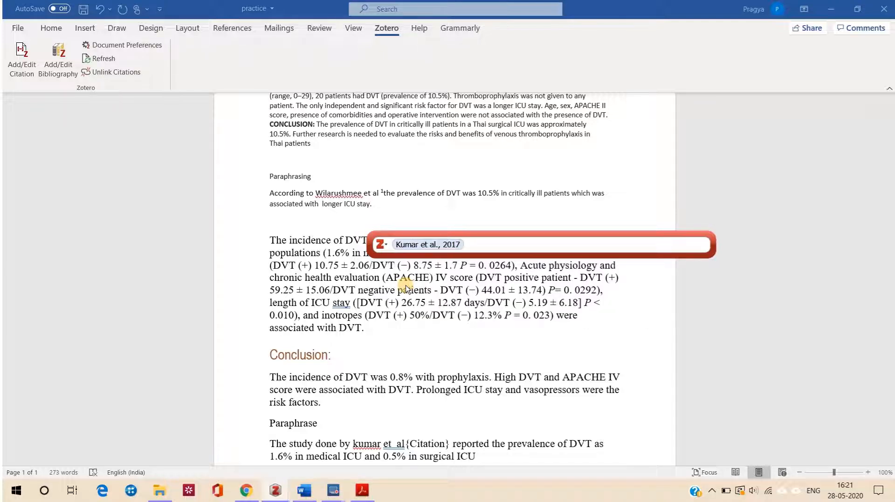
{"action": "key", "text": "Return"}
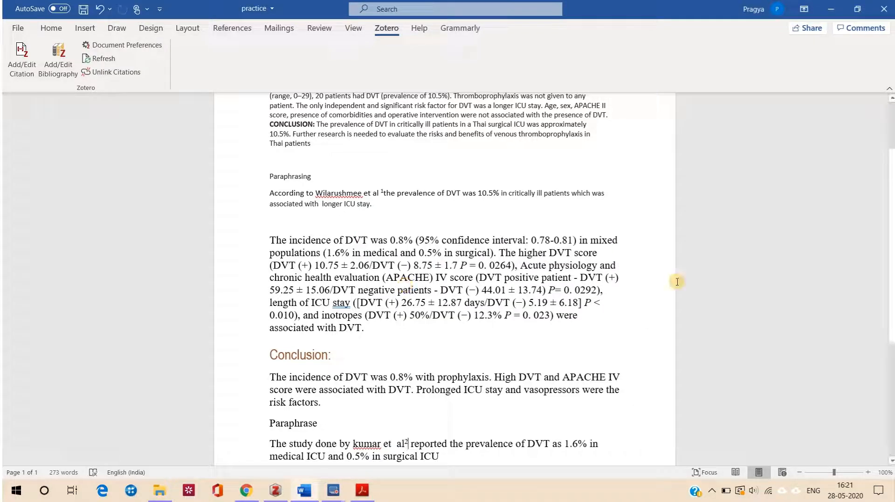
Step: Add a "Bibliography" heading below the second paraphrased sentence, followed by a new empty line
{"action": "scroll", "coordinate": [891, 277], "scroll_direction": "down", "scroll_amount": 3}
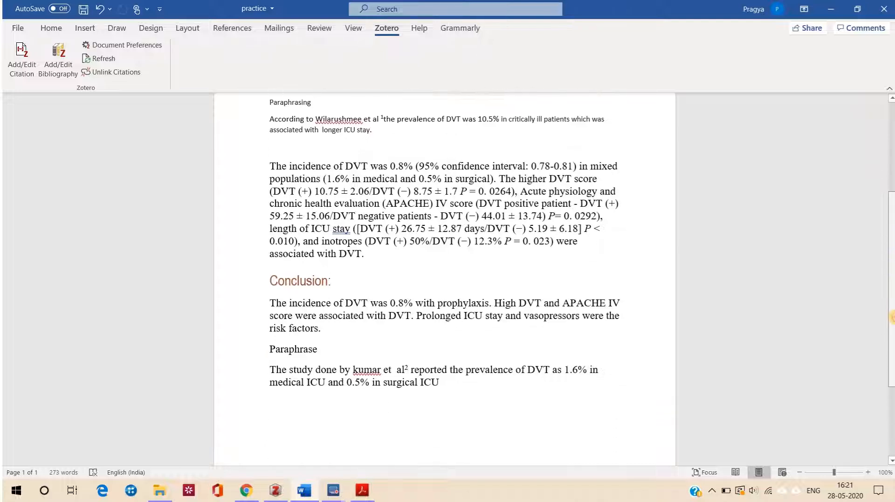
{"action": "left_click", "coordinate": [407, 362]}
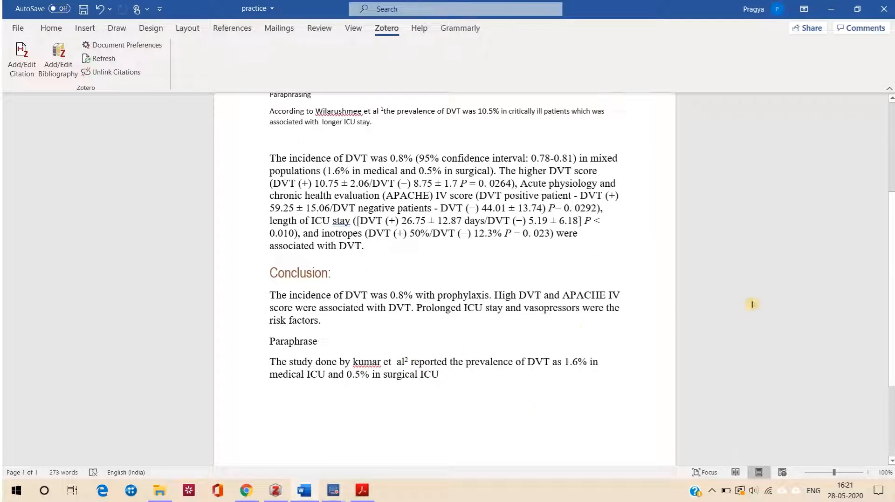
{"action": "scroll", "coordinate": [891, 316], "scroll_direction": "down", "scroll_amount": 2}
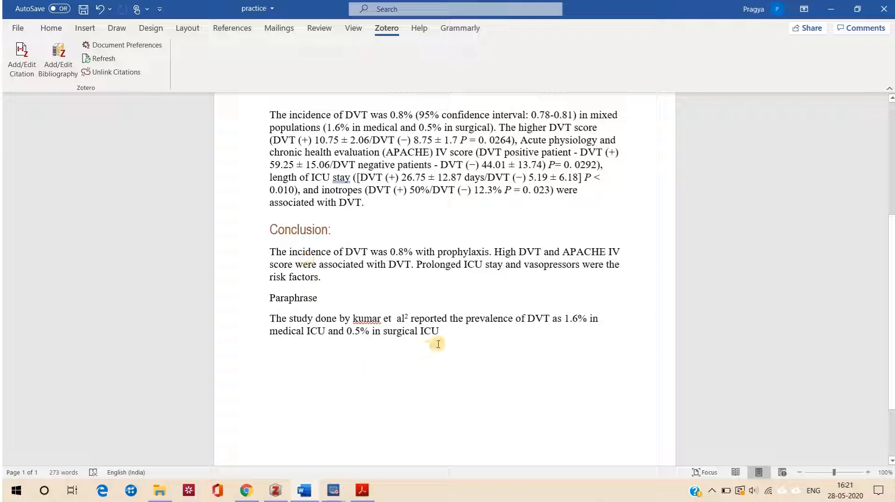
{"action": "key", "text": "Return"}
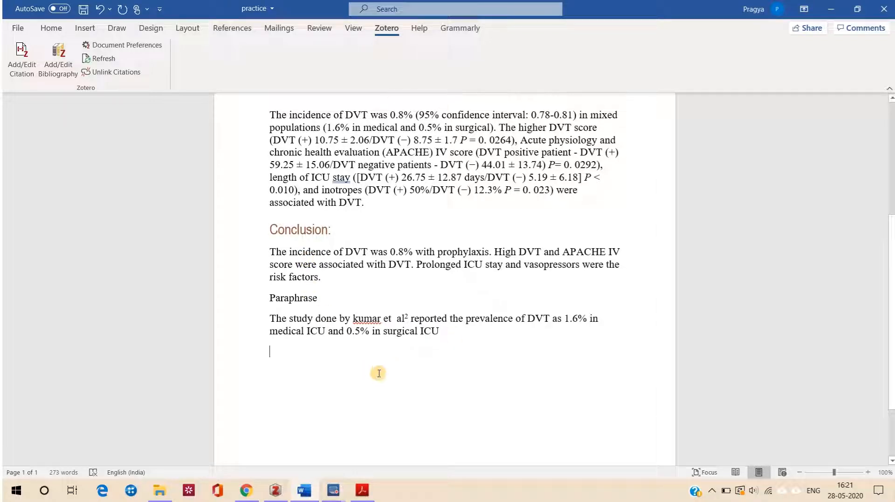
{"action": "type", "text": "Bi"}
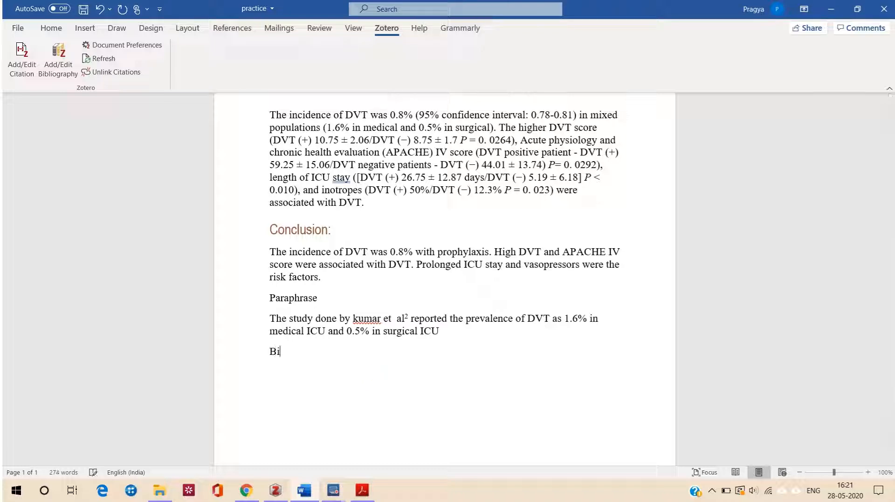
{"action": "type", "text": "bliography"}
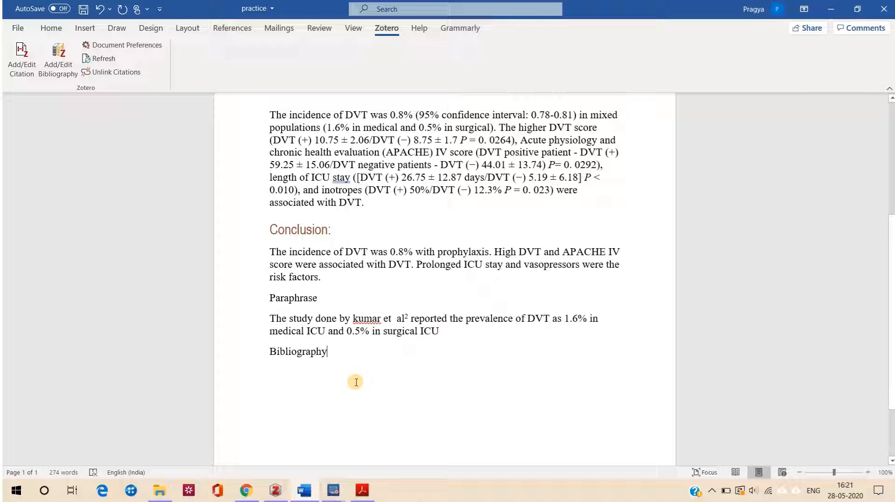
{"action": "key", "text": "Return"}
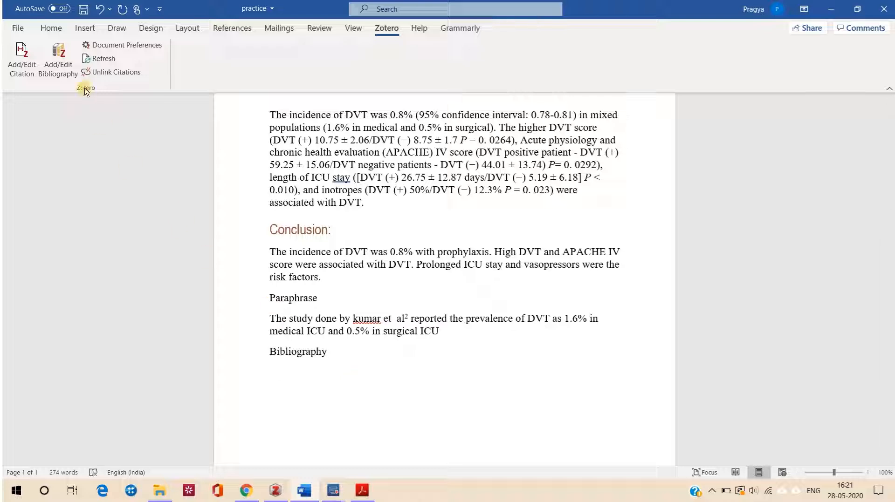
Step: Insert the Zotero bibliography of the cited articles under the "Bibliography" heading
{"action": "left_click", "coordinate": [70, 75]}
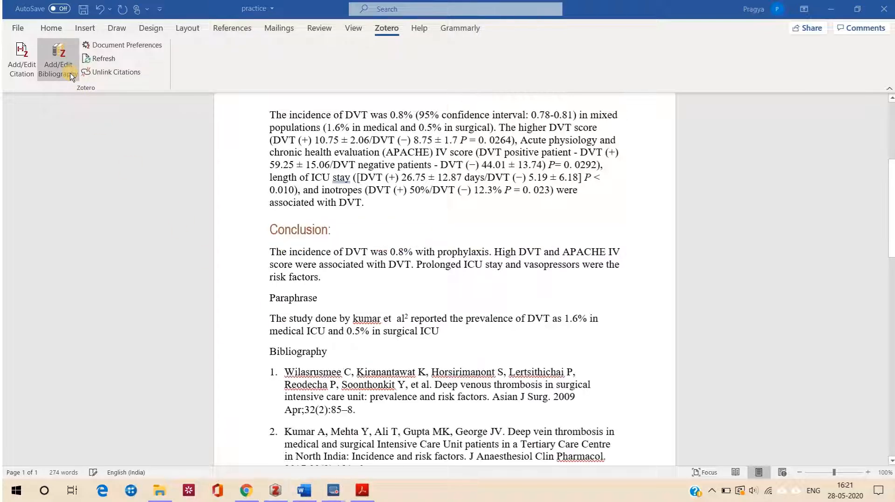
{"action": "left_click_drag", "start_coordinate": [891, 253], "coordinate": [891, 272]}
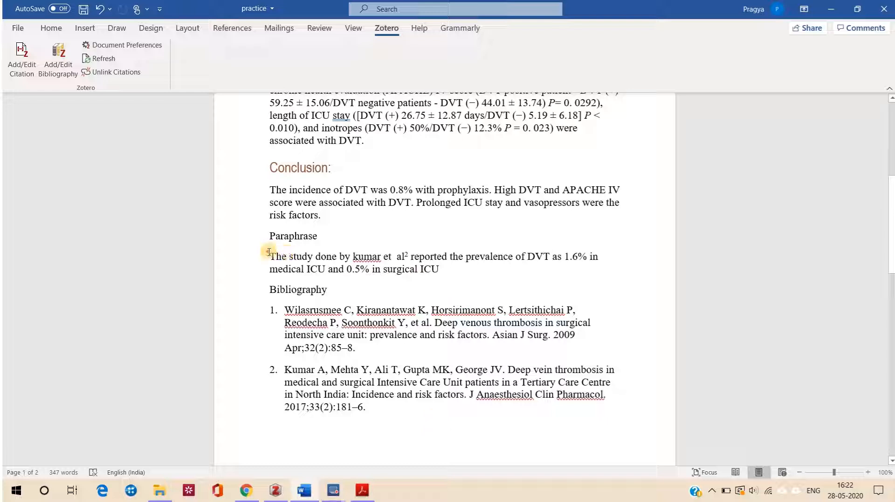
Step: Move the cited sentence on DVT prevalence in medical and surgical ICU to a new line directly below the "Paraphrasing" heading
{"action": "left_click_drag", "start_coordinate": [269, 252], "coordinate": [436, 272]}
{"action": "key", "text": "ctrl+c"}
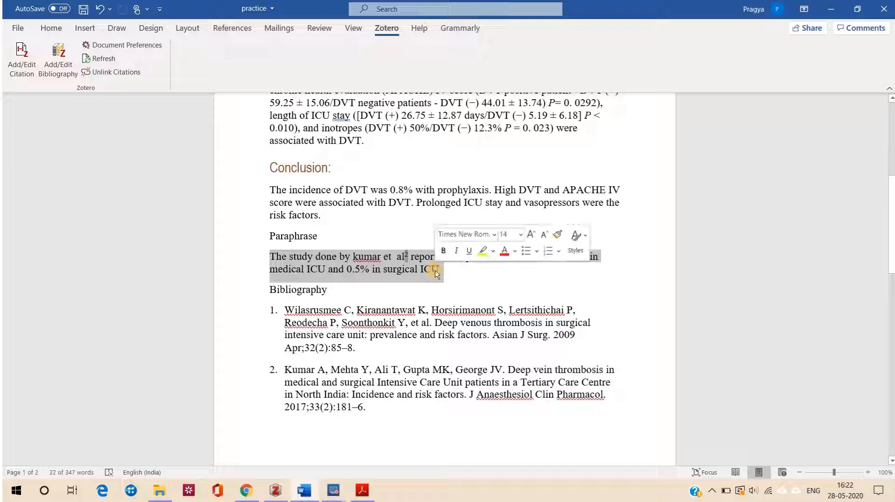
{"action": "key", "text": "Delete"}
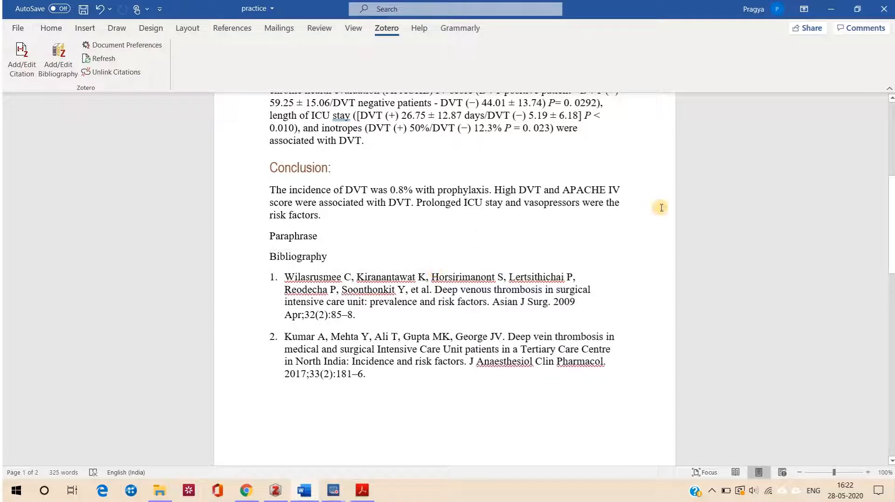
{"action": "left_click_drag", "start_coordinate": [890, 232], "coordinate": [889, 191]}
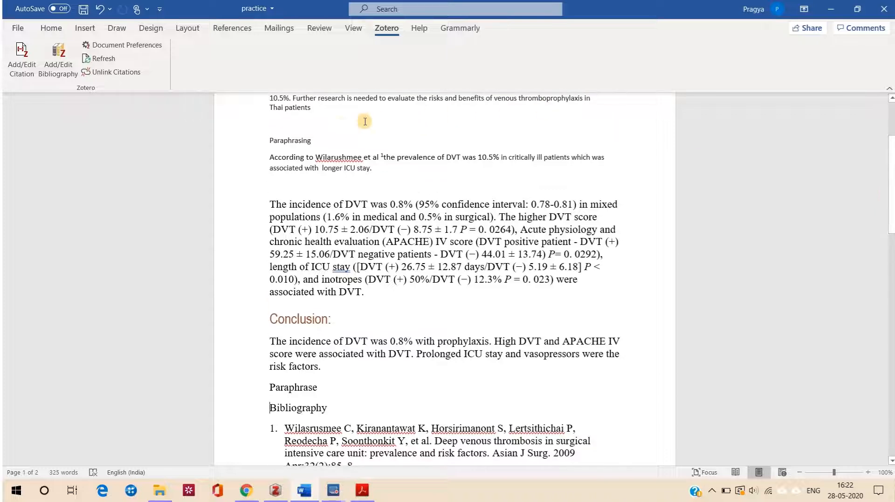
{"action": "left_click", "coordinate": [271, 150]}
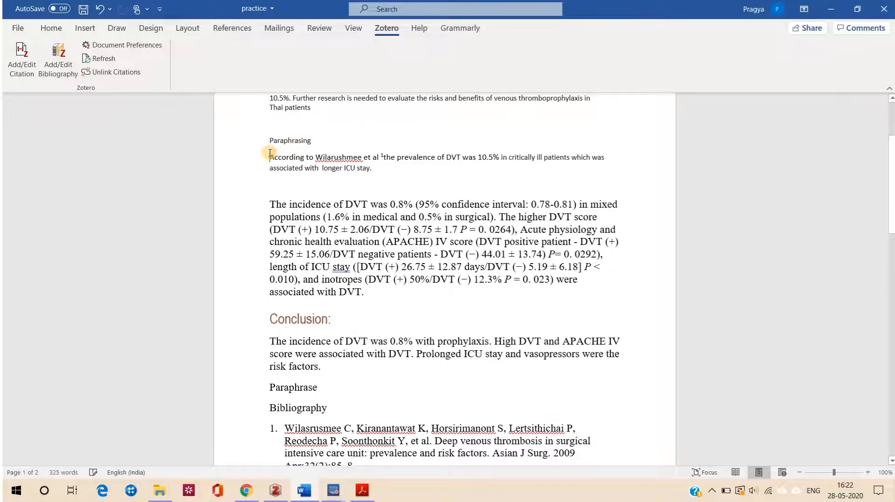
{"action": "key", "text": "Return"}
{"action": "left_click", "coordinate": [274, 156]}
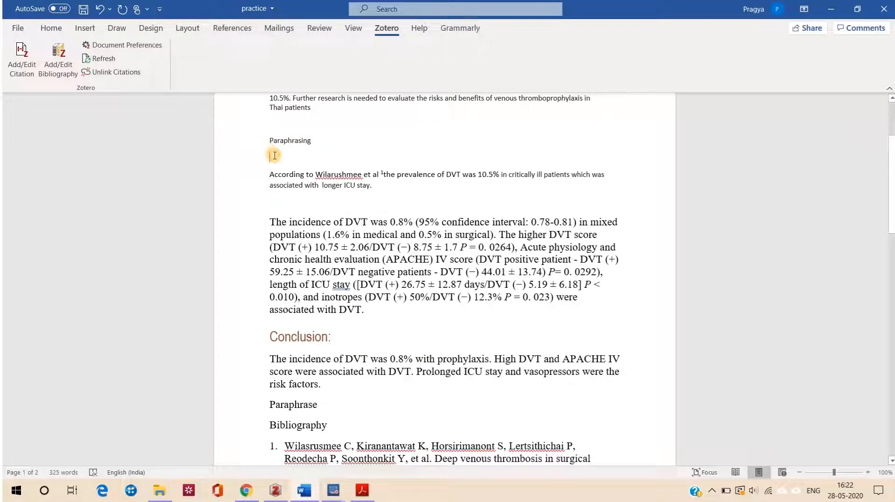
{"action": "key", "text": "ctrl+v"}
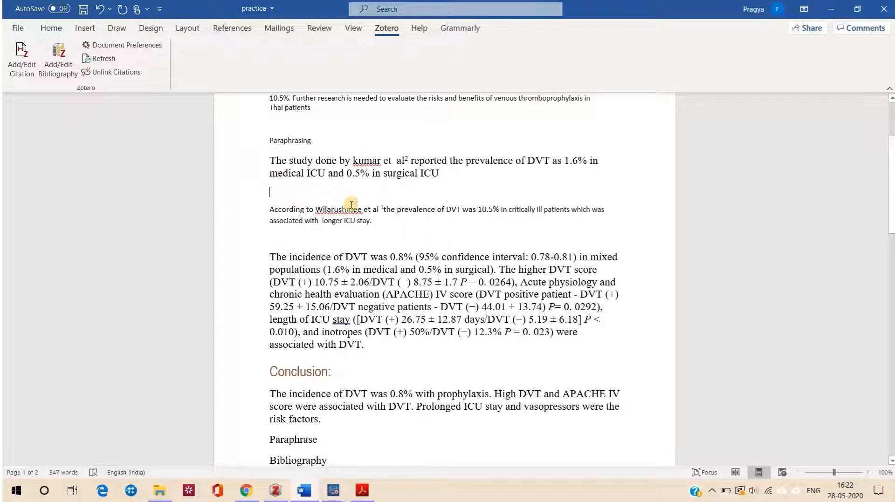
Step: Refresh the Zotero citations to match their new order, and check the numbering in the text and bibliography
{"action": "left_click", "coordinate": [97, 58]}
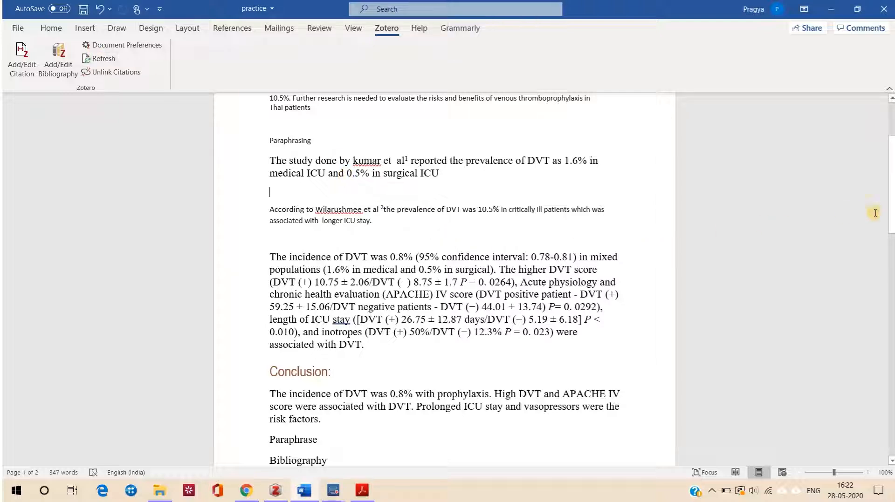
{"action": "left_click_drag", "start_coordinate": [891, 212], "coordinate": [890, 251]}
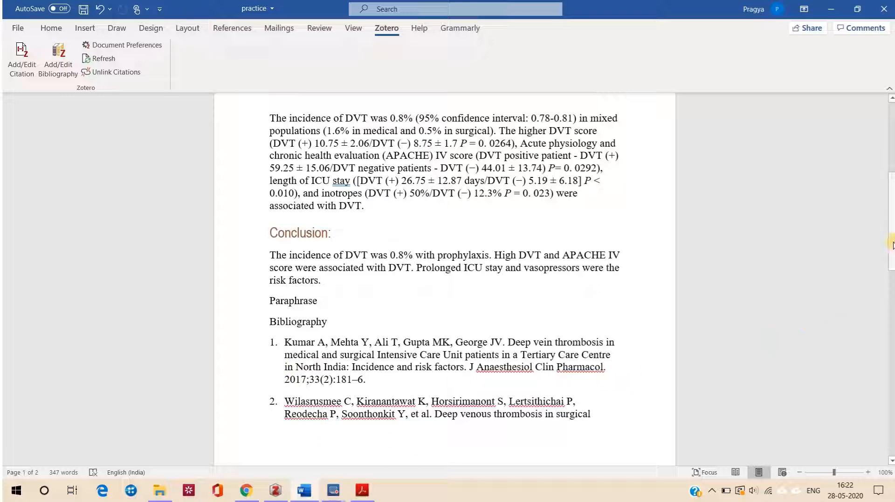
{"action": "left_click_drag", "start_coordinate": [891, 244], "coordinate": [891, 167]}
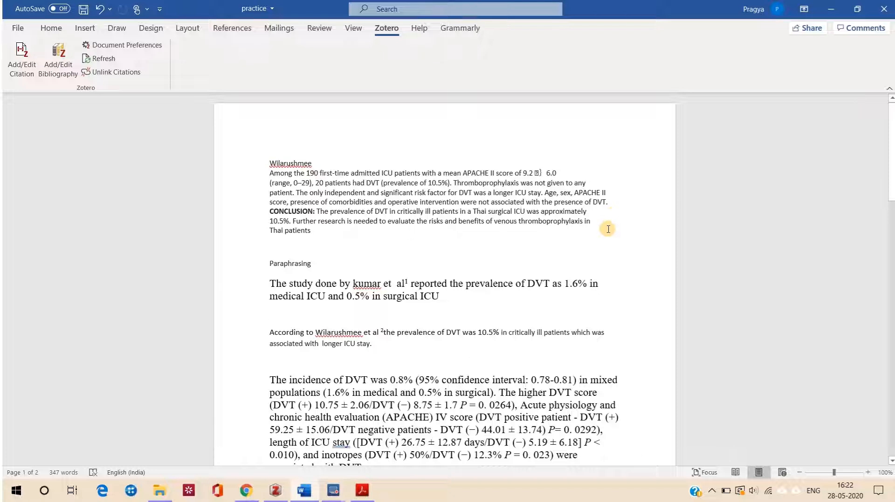